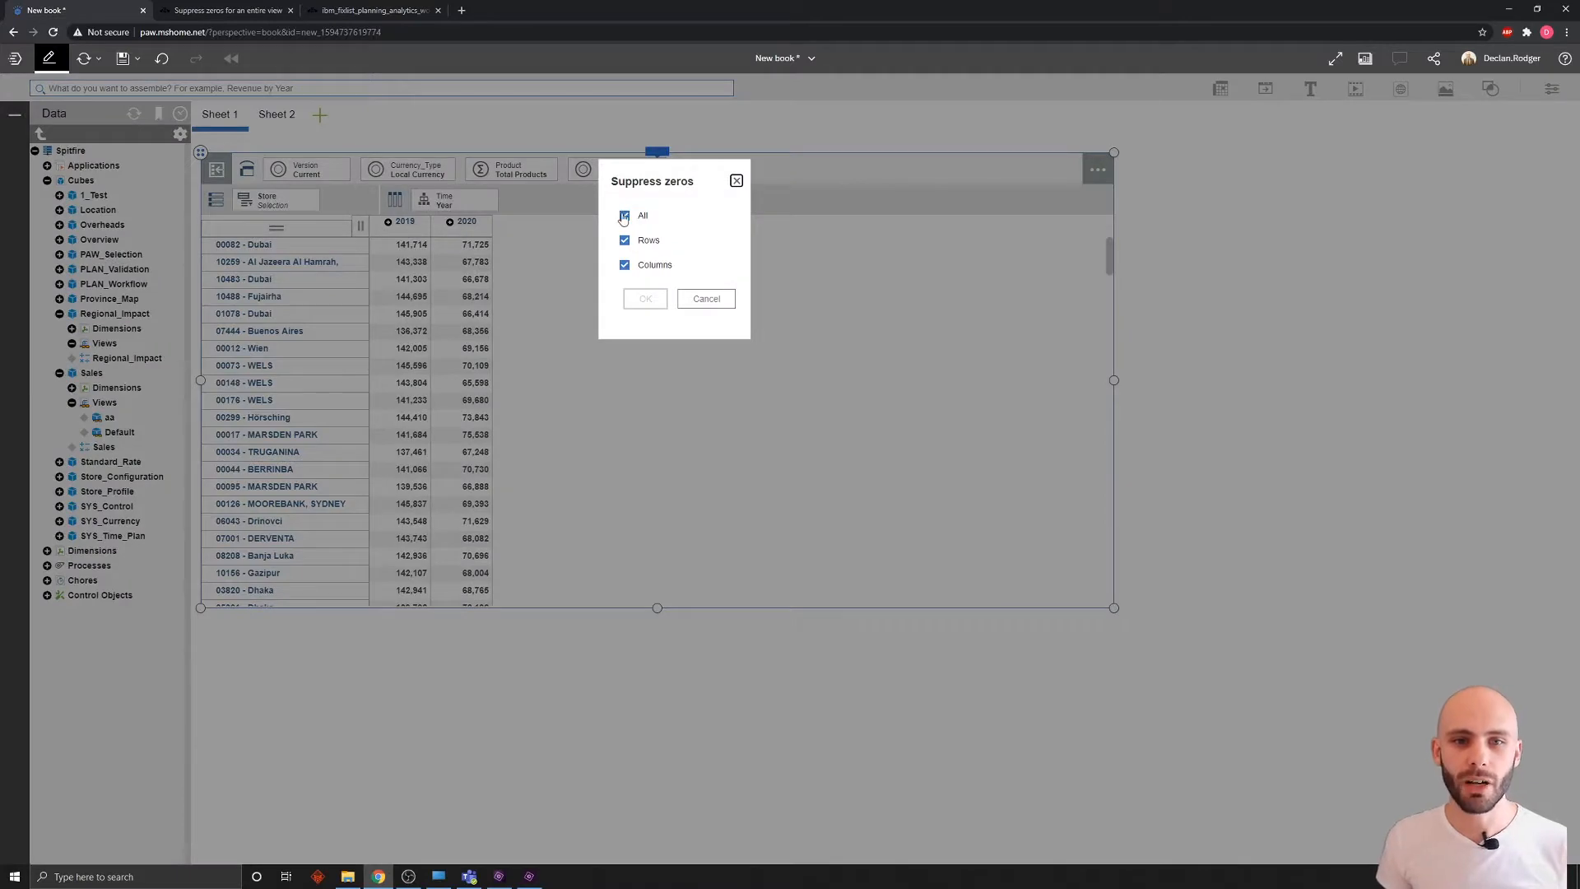
Step: Uncheck All under Suppress zeros, apply it, and open the 'Format numbers for an entire view' help topic
click(624, 218)
click(624, 218)
click(623, 218)
click(644, 299)
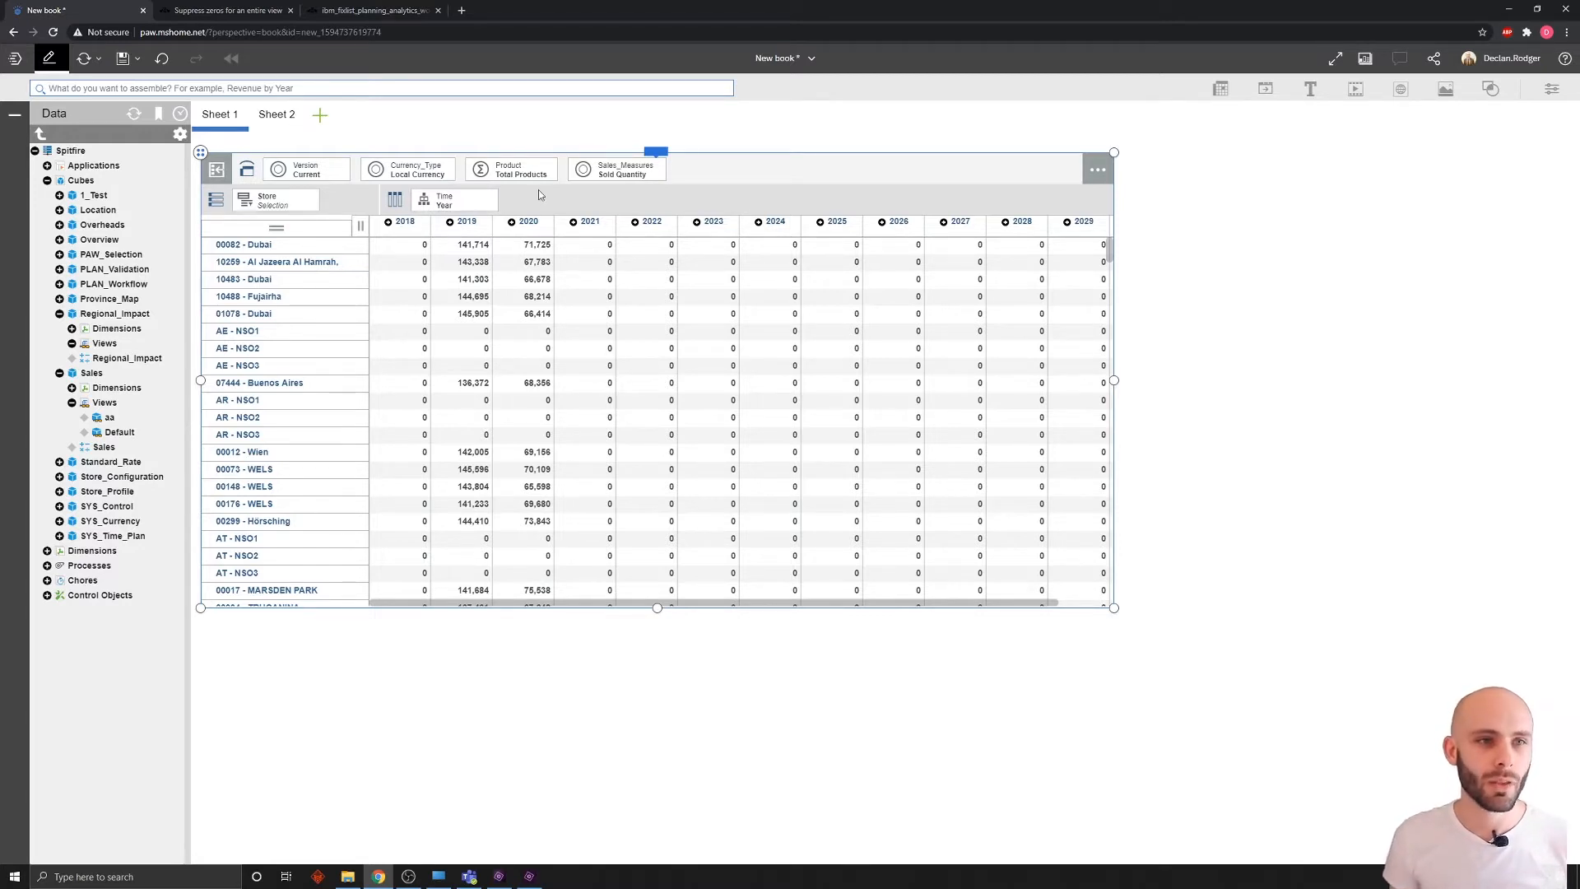
click(275, 10)
click(137, 372)
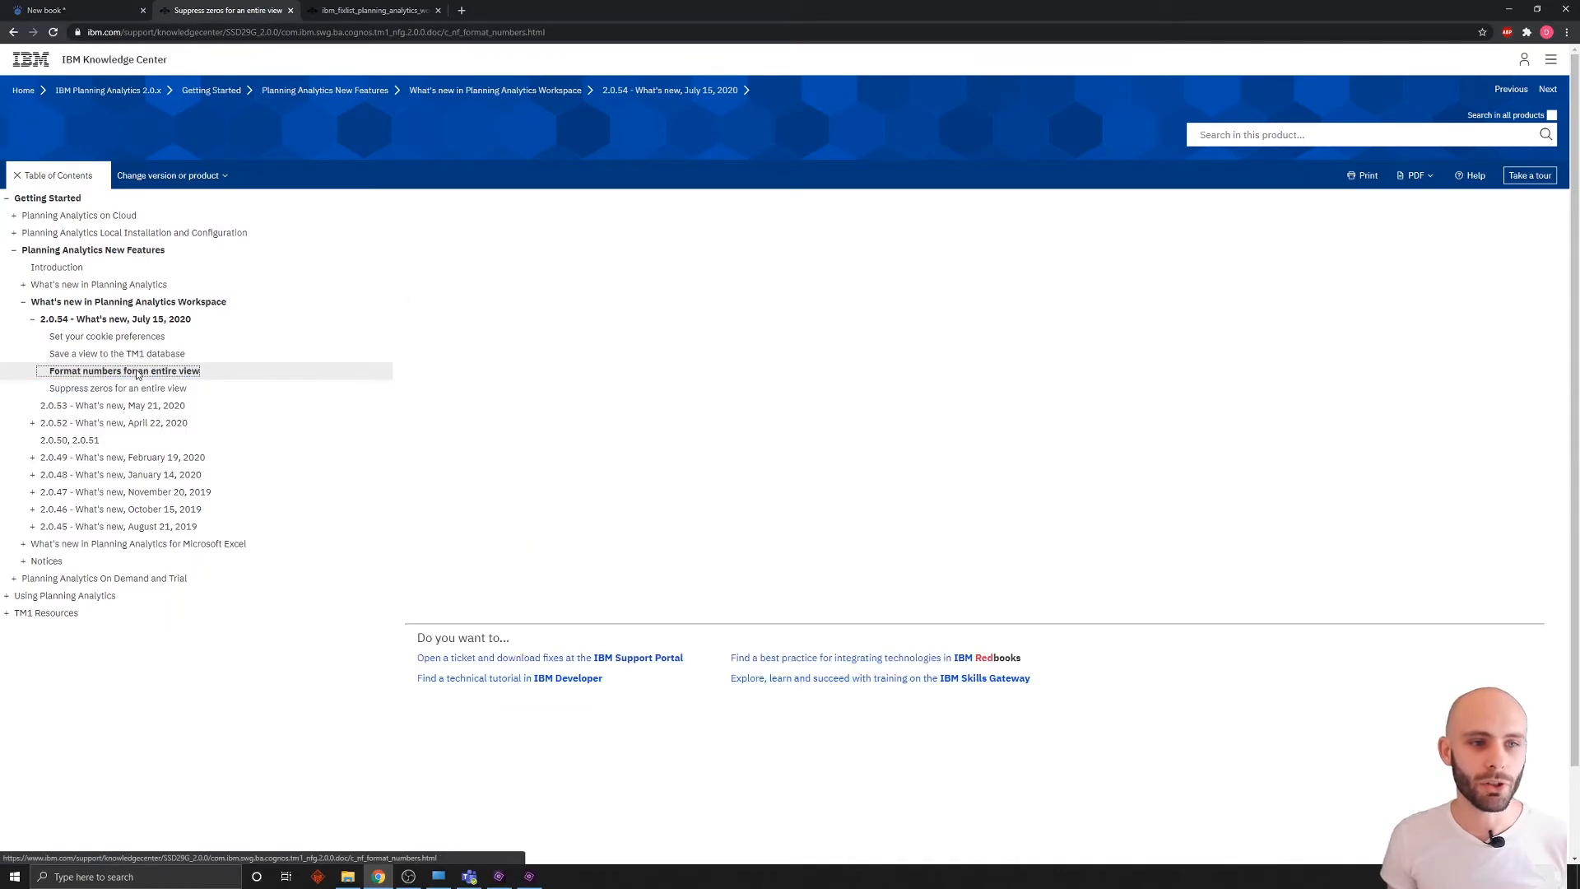
Step: Go back to the New book workbook showing the store-by-year view with zeros through 2029
click(82, 10)
mouse_move(654, 155)
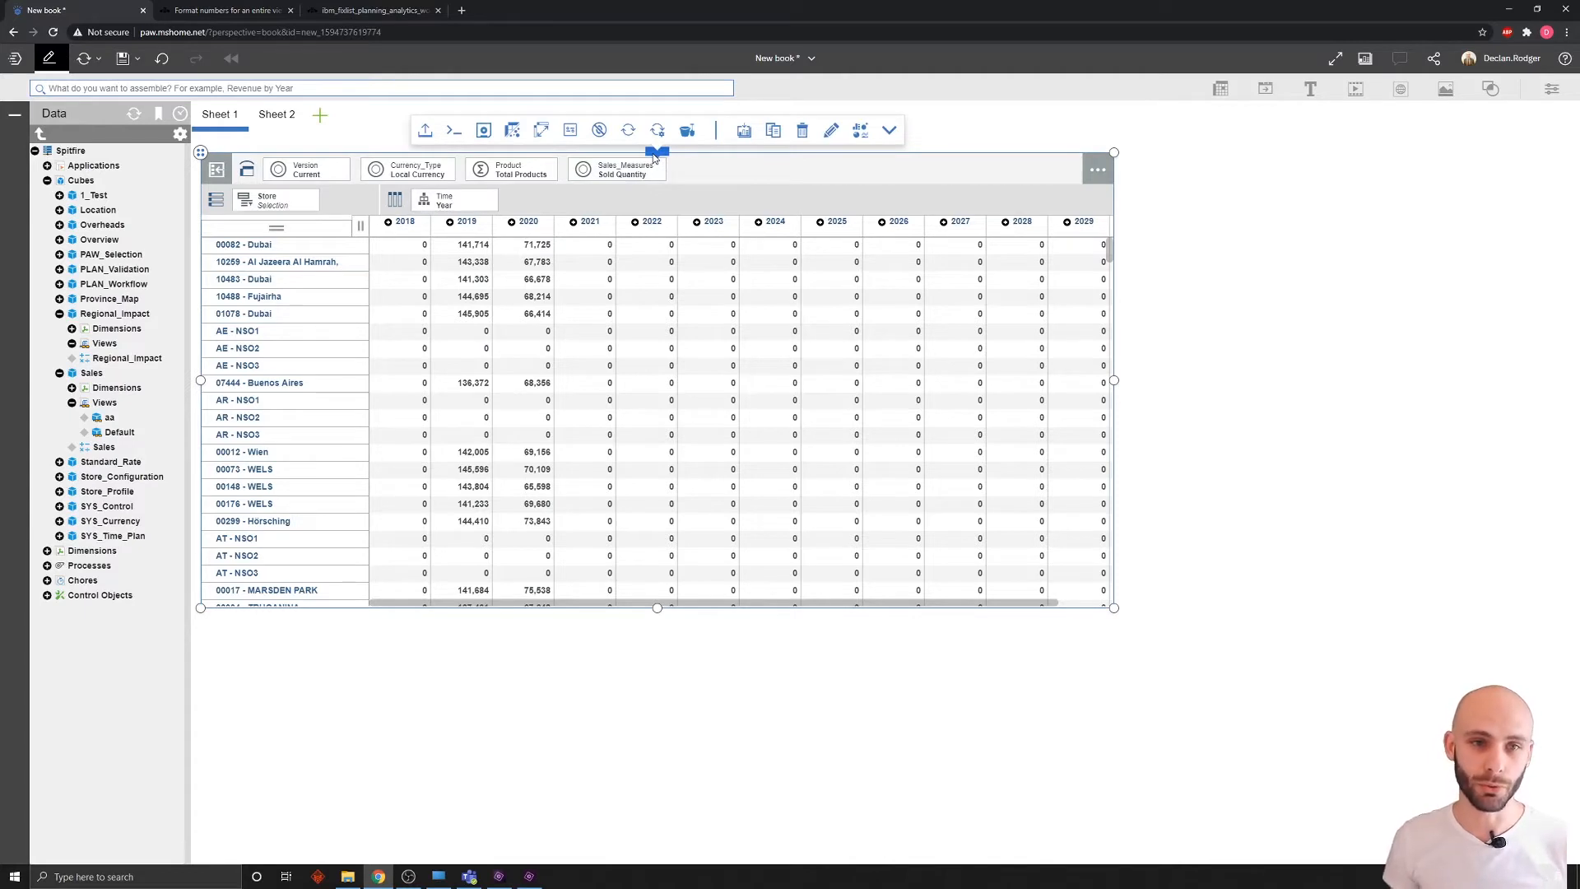
Step: Set the cube view format to Thousands, then look at Custom format and cancel it
click(572, 133)
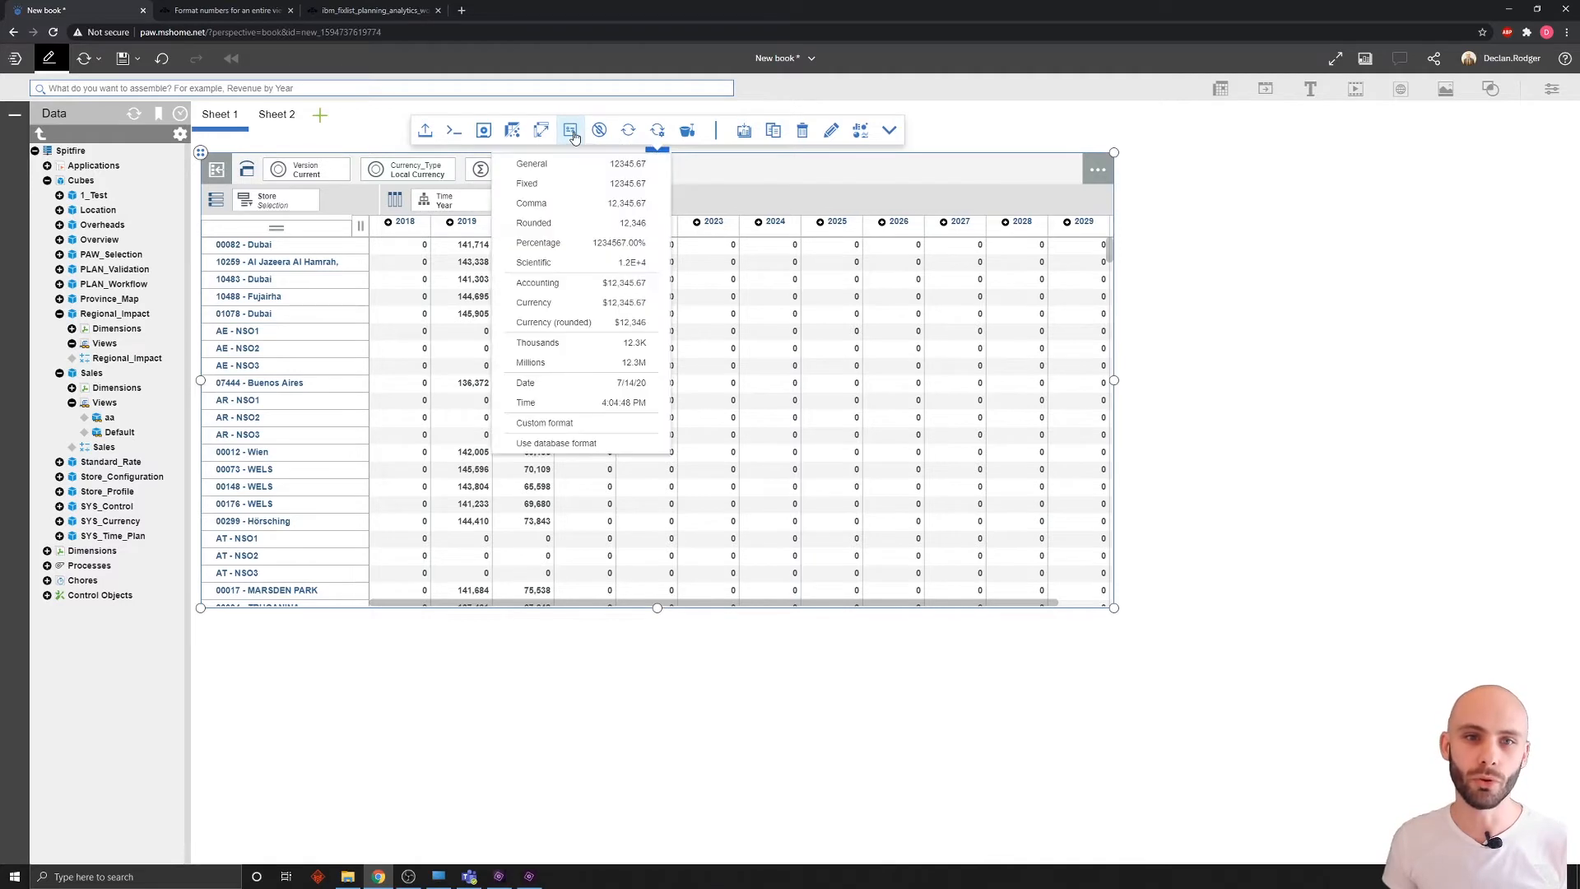
click(555, 344)
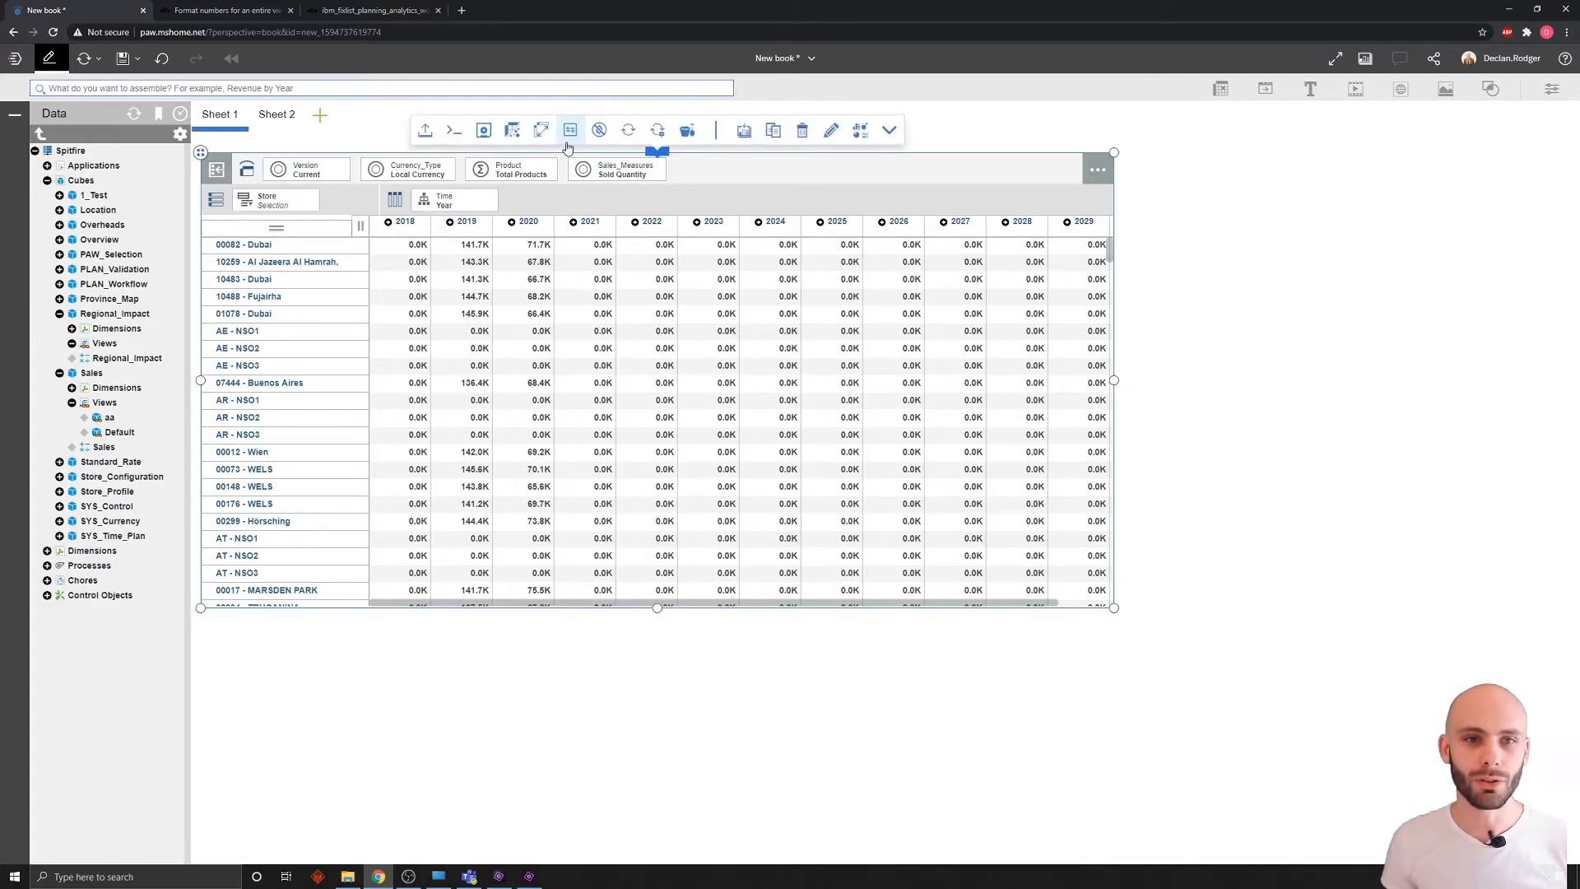
click(571, 132)
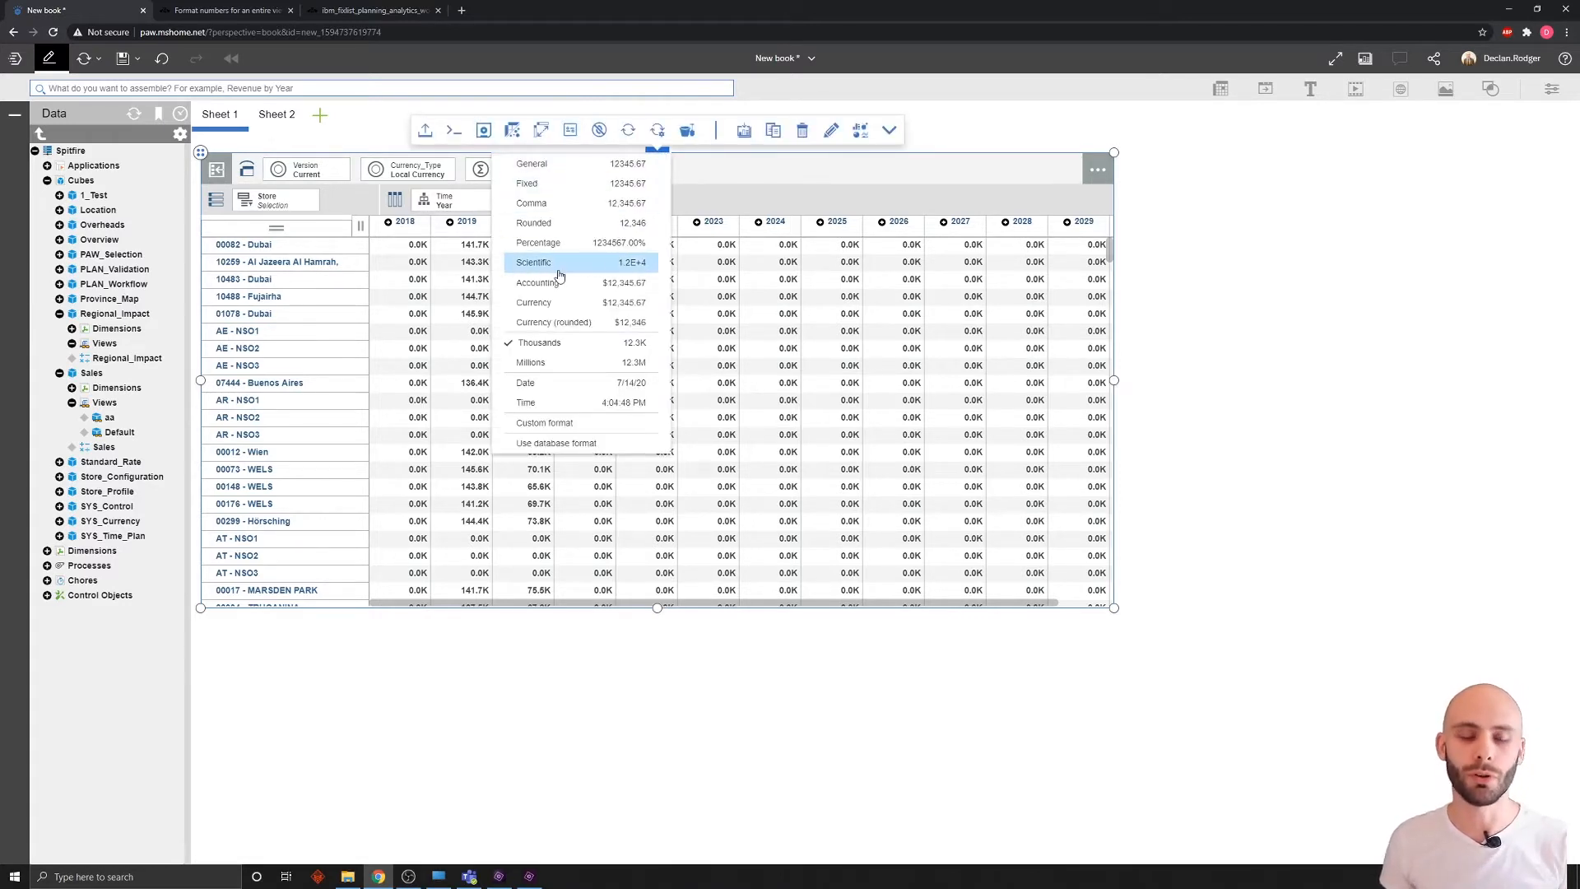
click(564, 424)
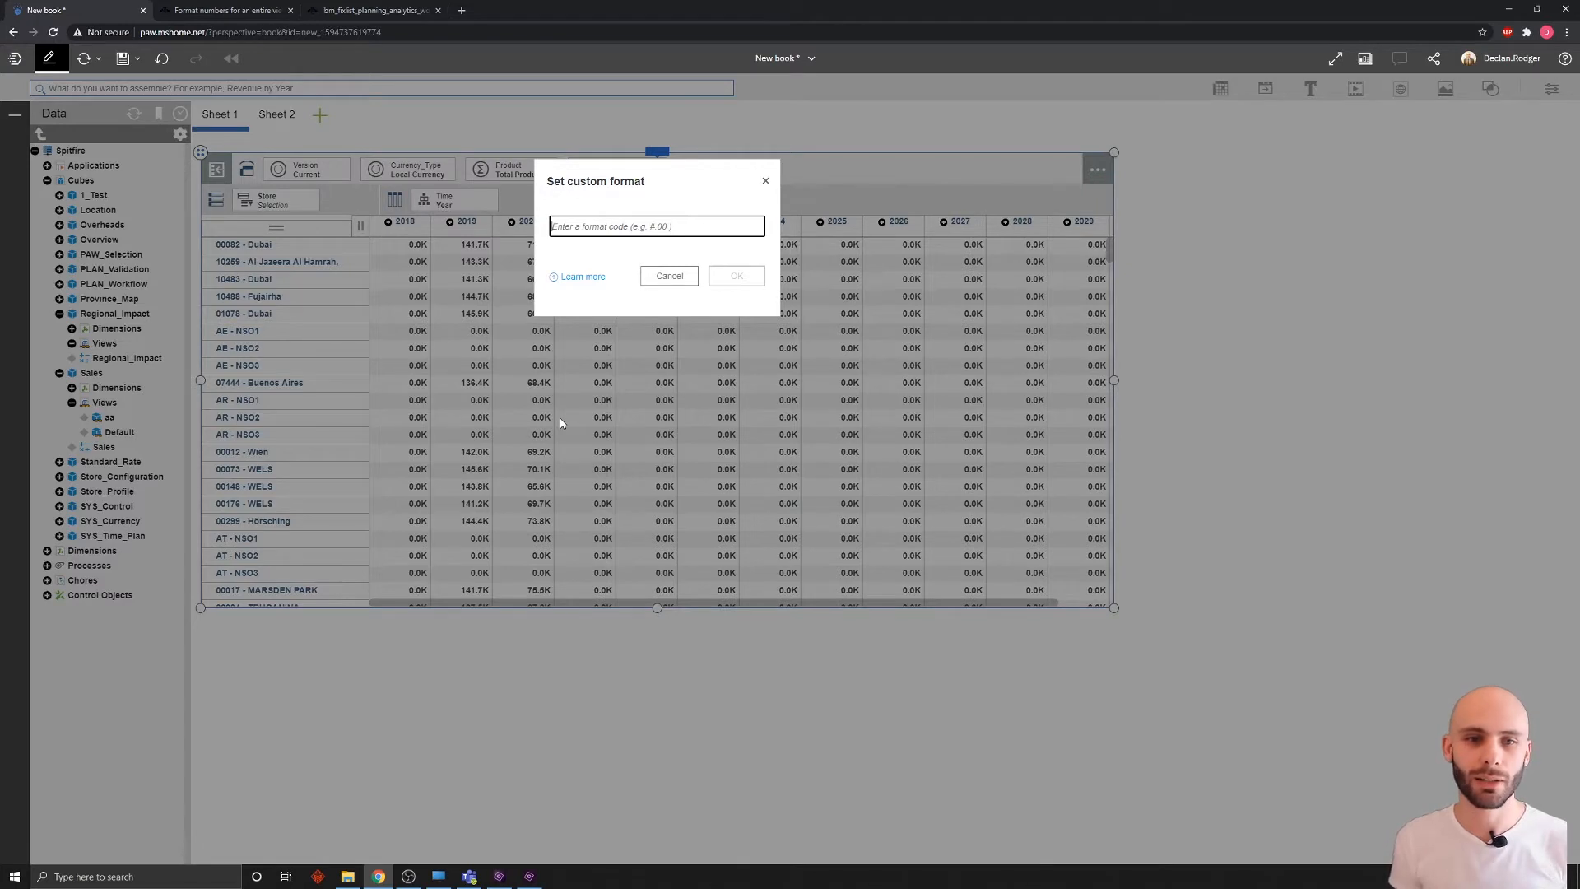
click(672, 279)
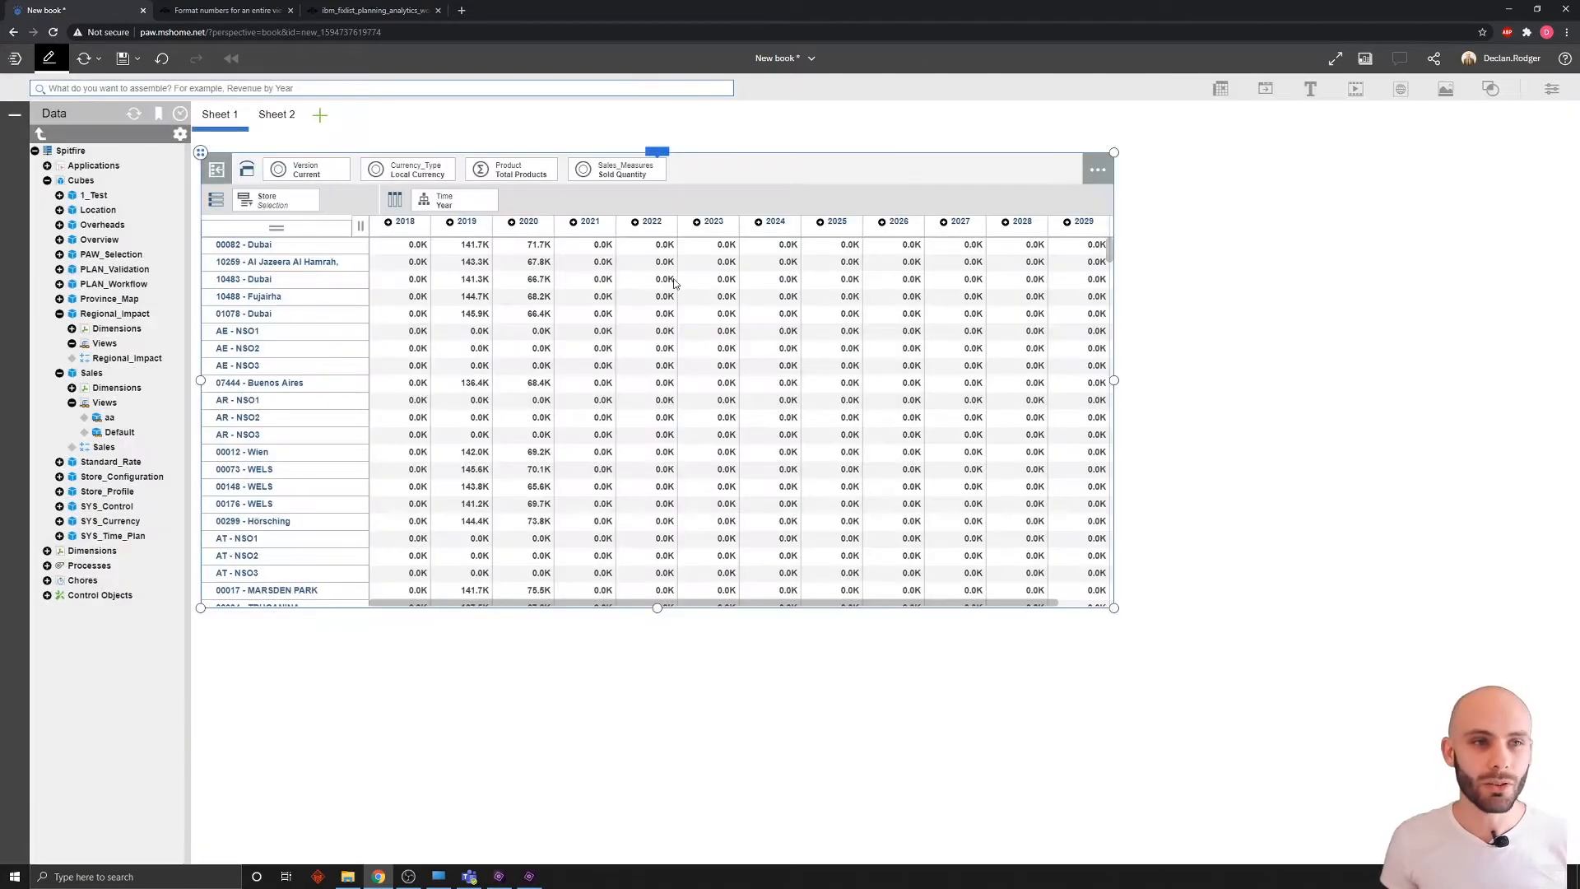
click(164, 9)
Step: Read the 'Save a view to the TM1 database' help topic, then return to New book
click(126, 353)
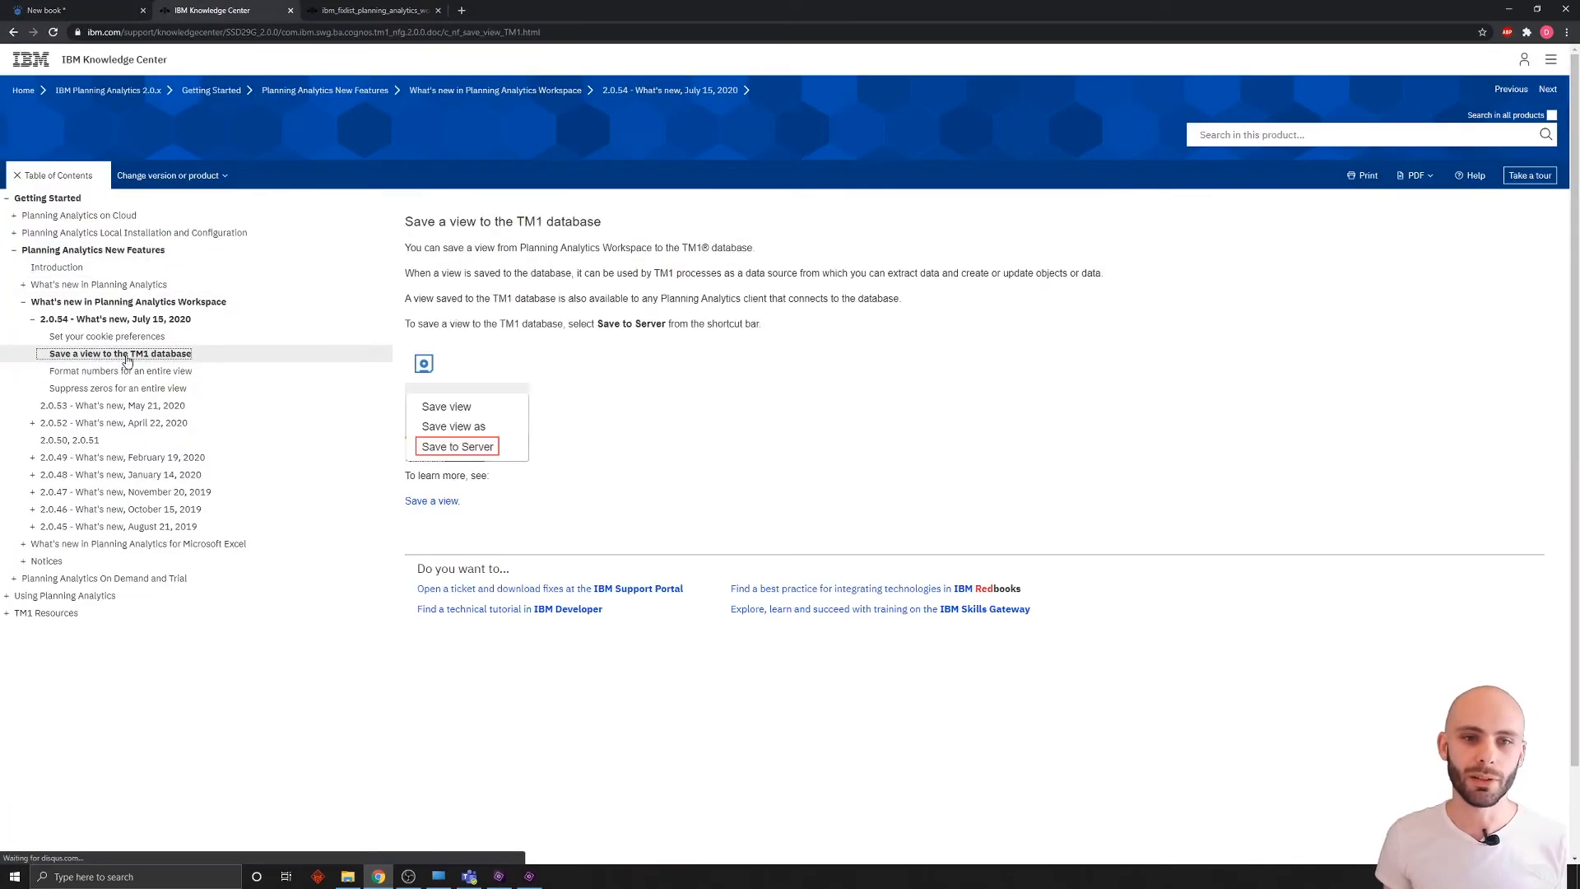
click(86, 9)
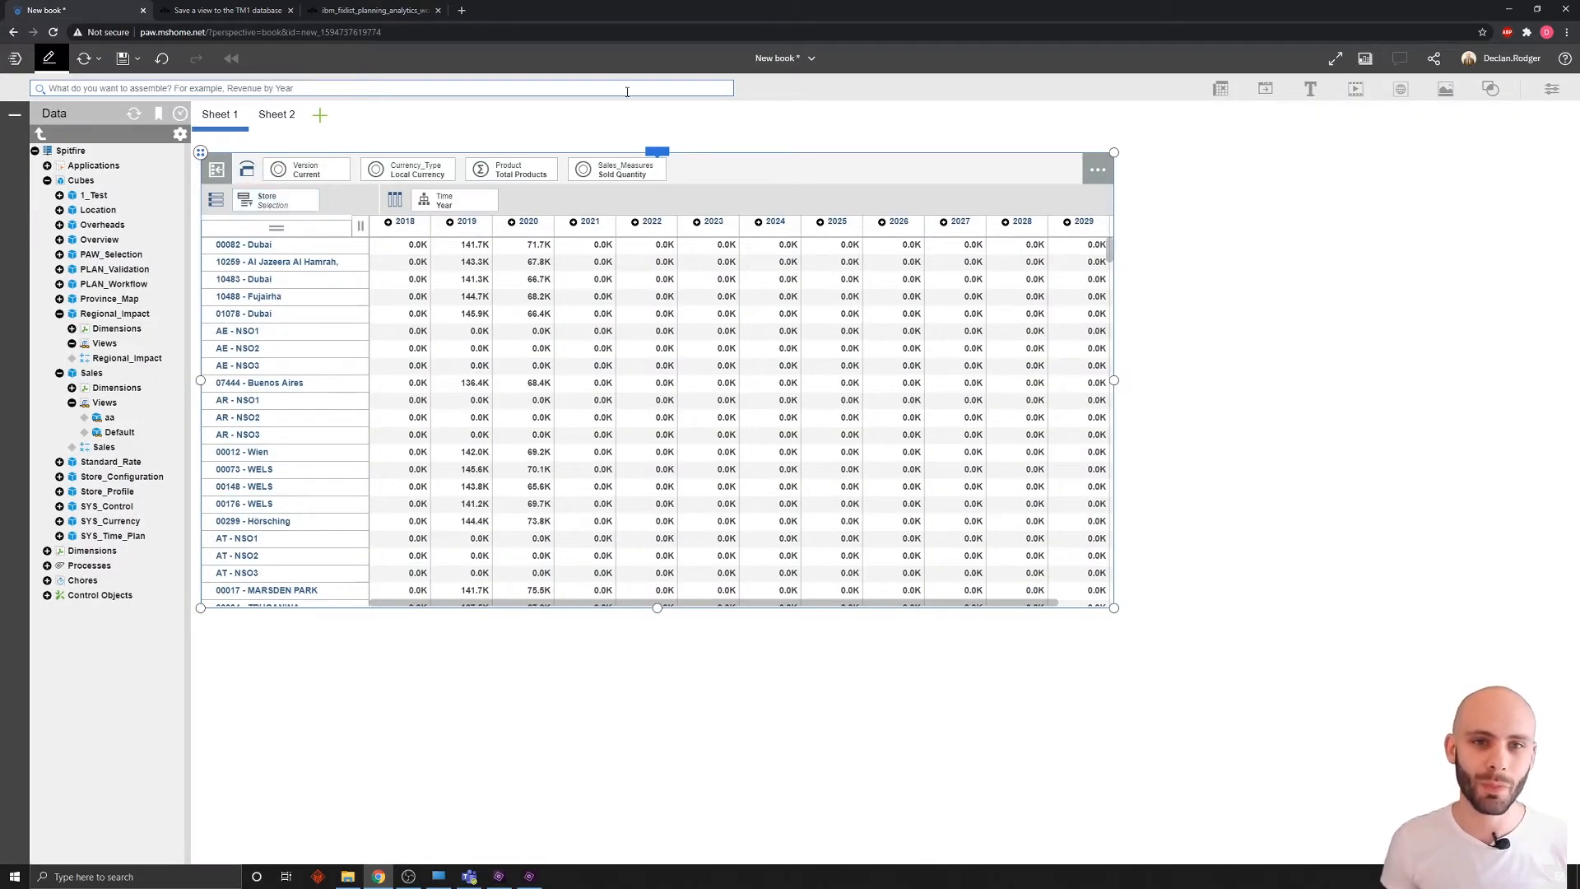
mouse_move(663, 154)
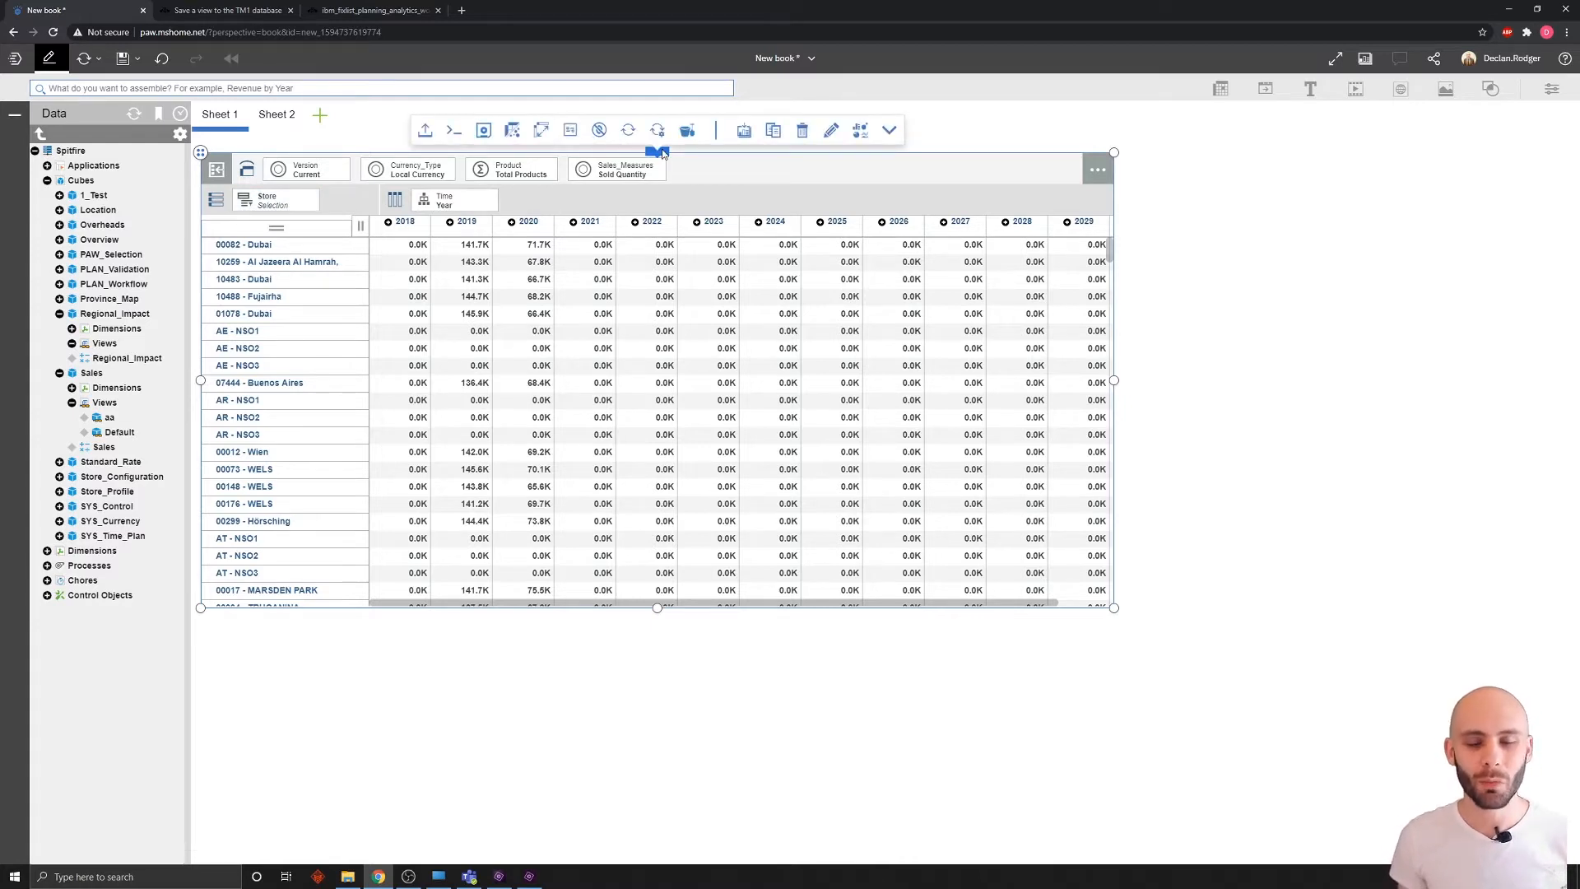
click(488, 138)
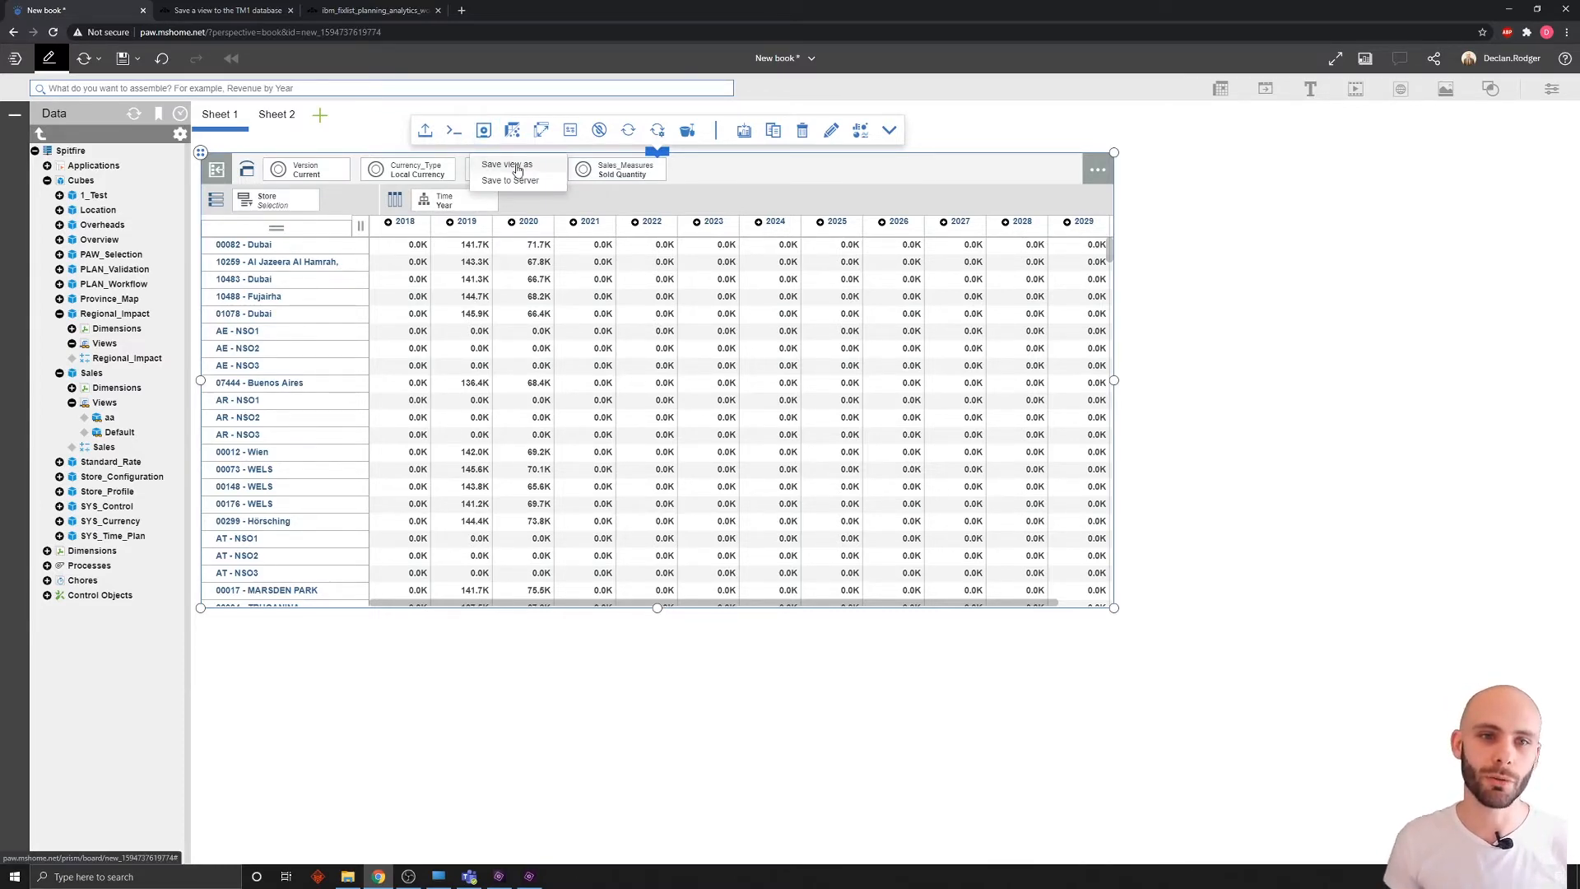
click(517, 166)
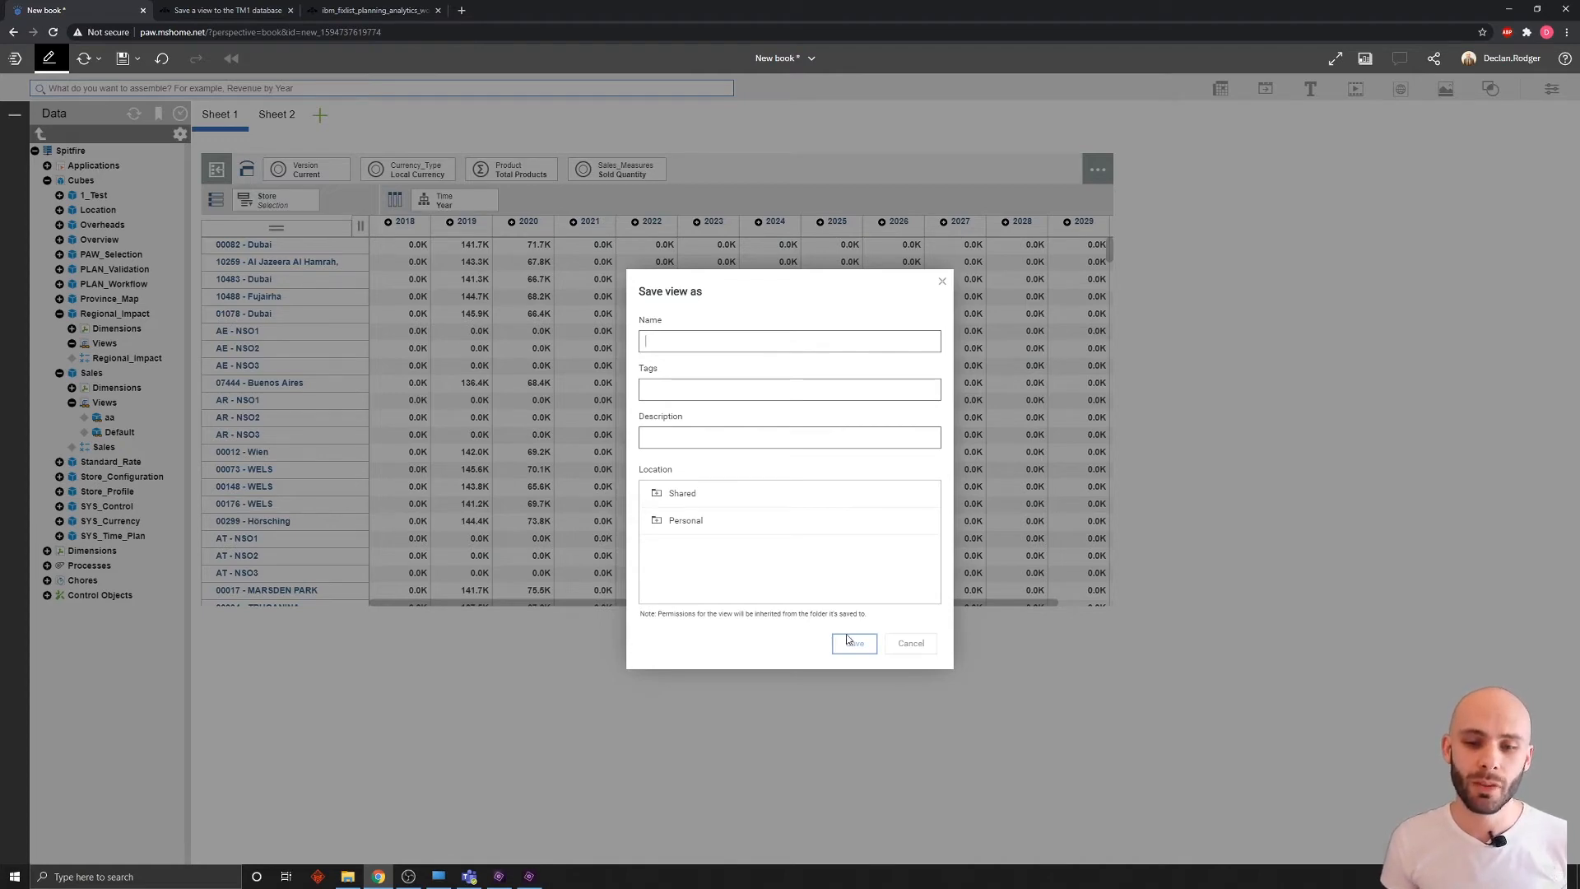
click(910, 643)
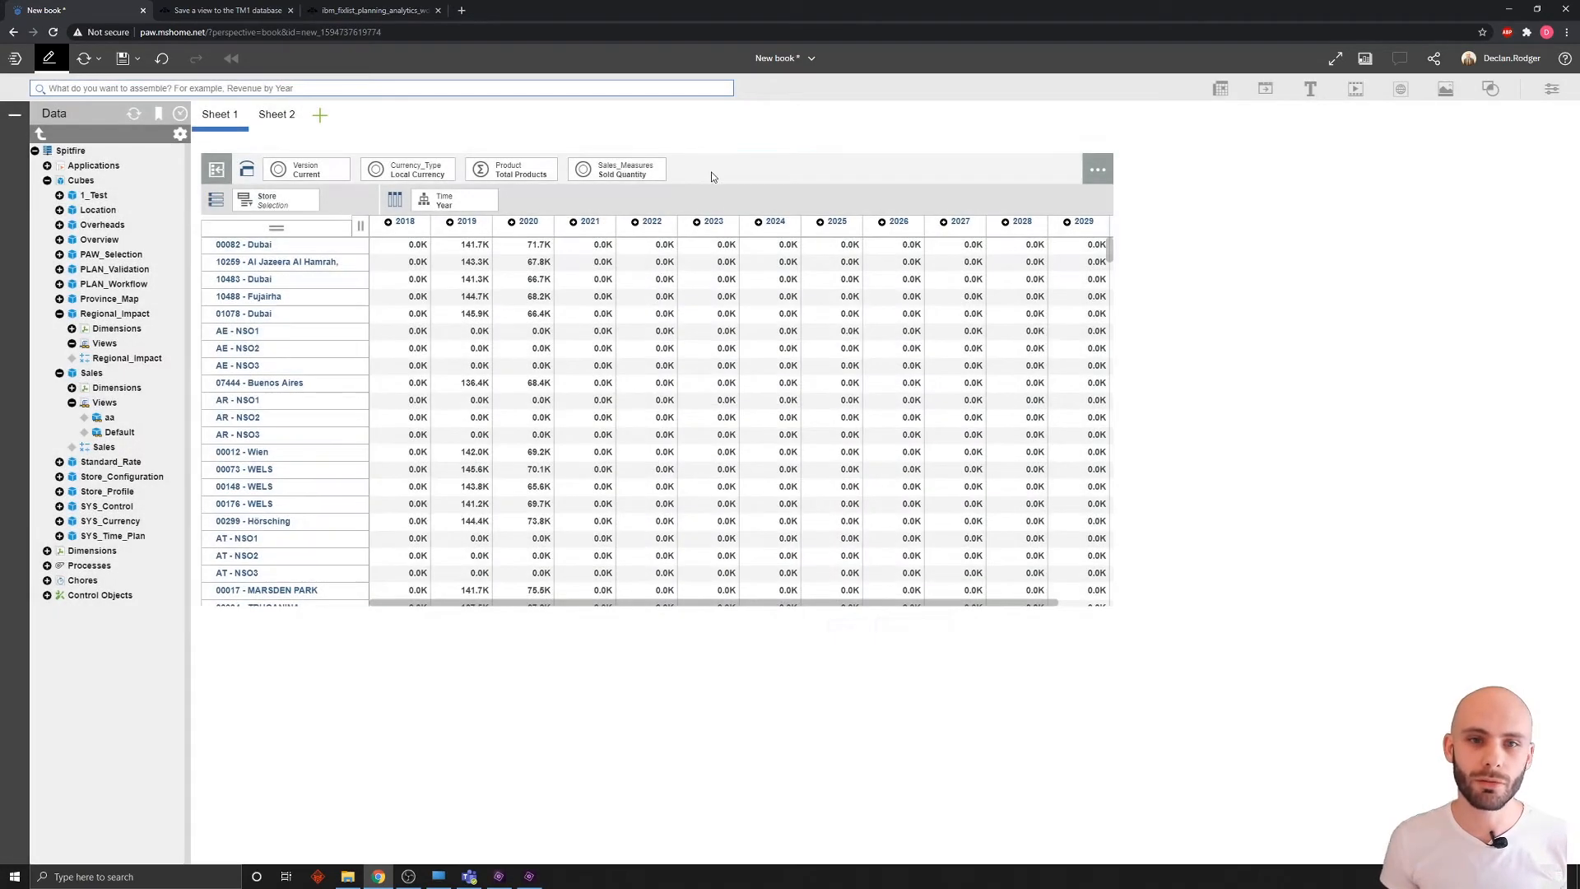
Step: Save the view to the TM1 server as 'bb' and confirm it appears under Sales views
click(483, 130)
text(bb)
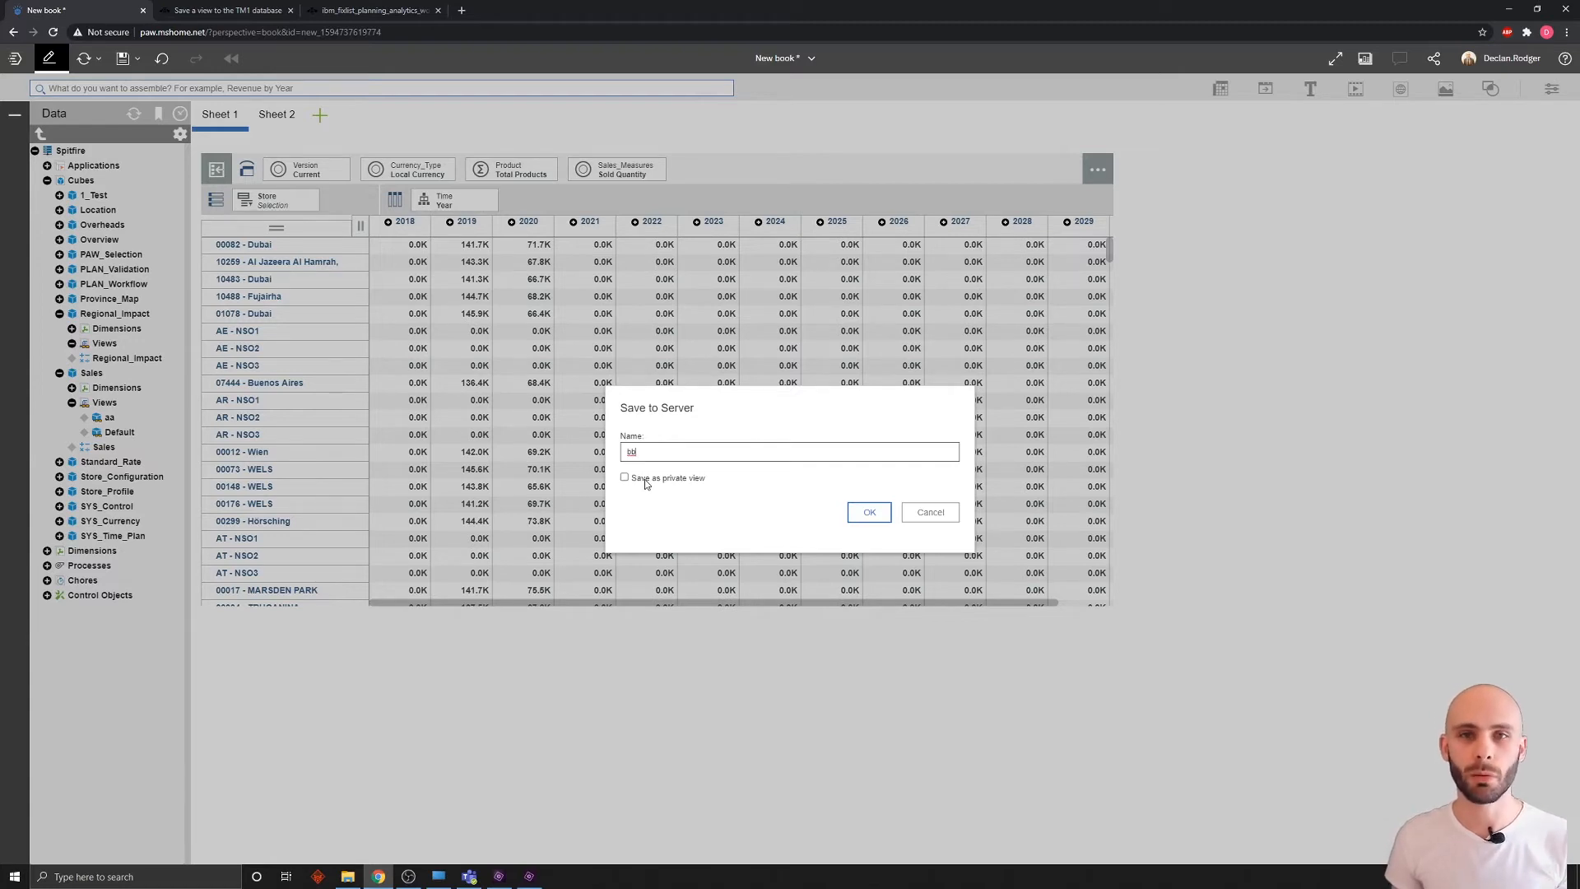
click(869, 511)
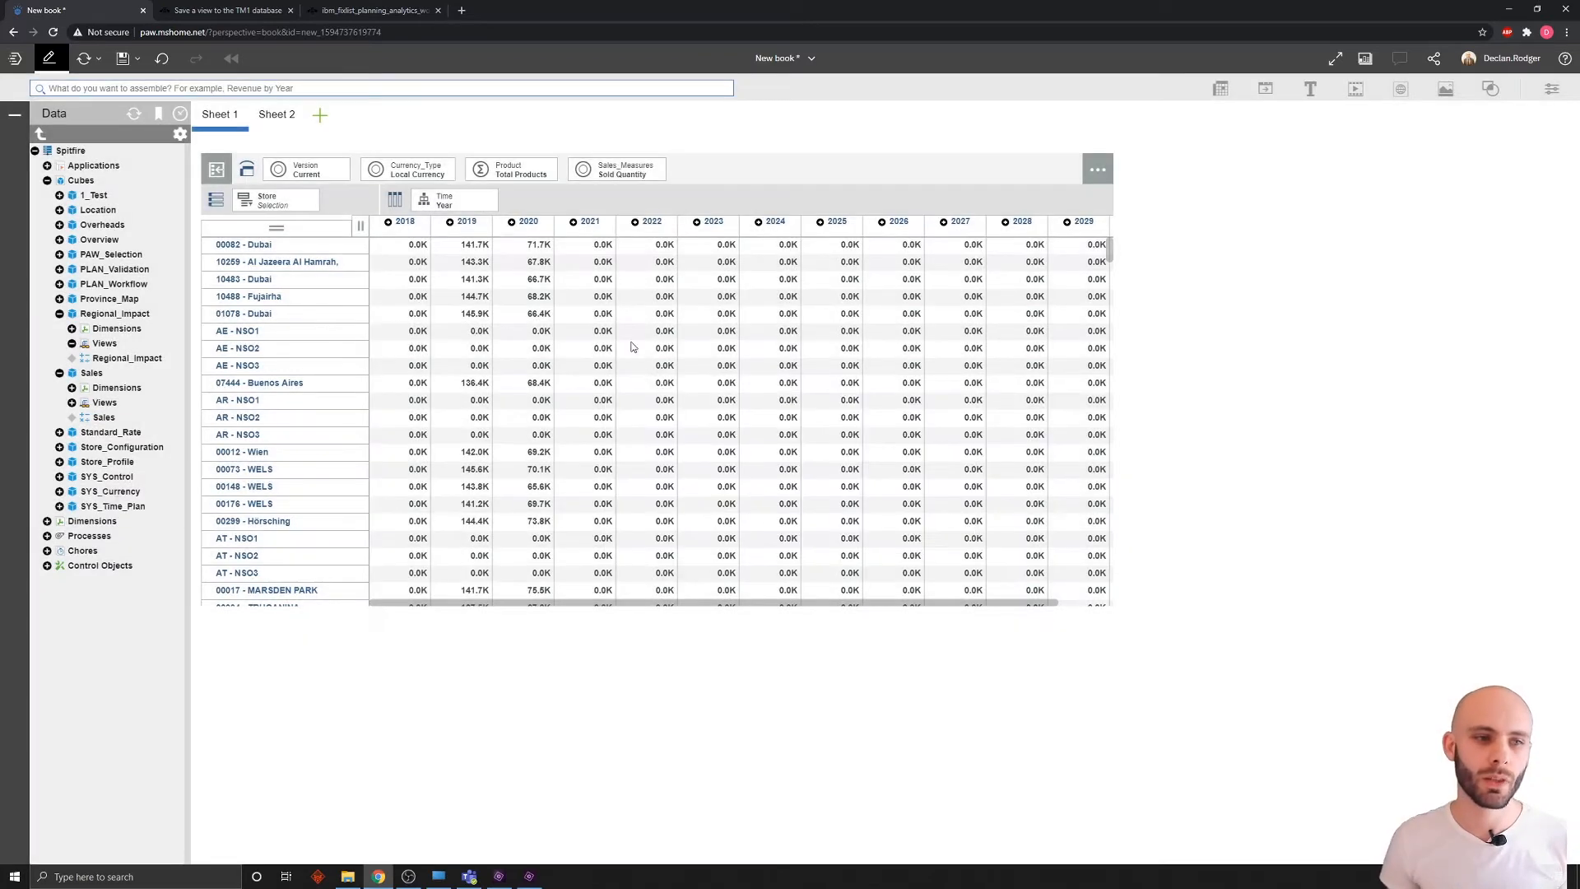
click(108, 432)
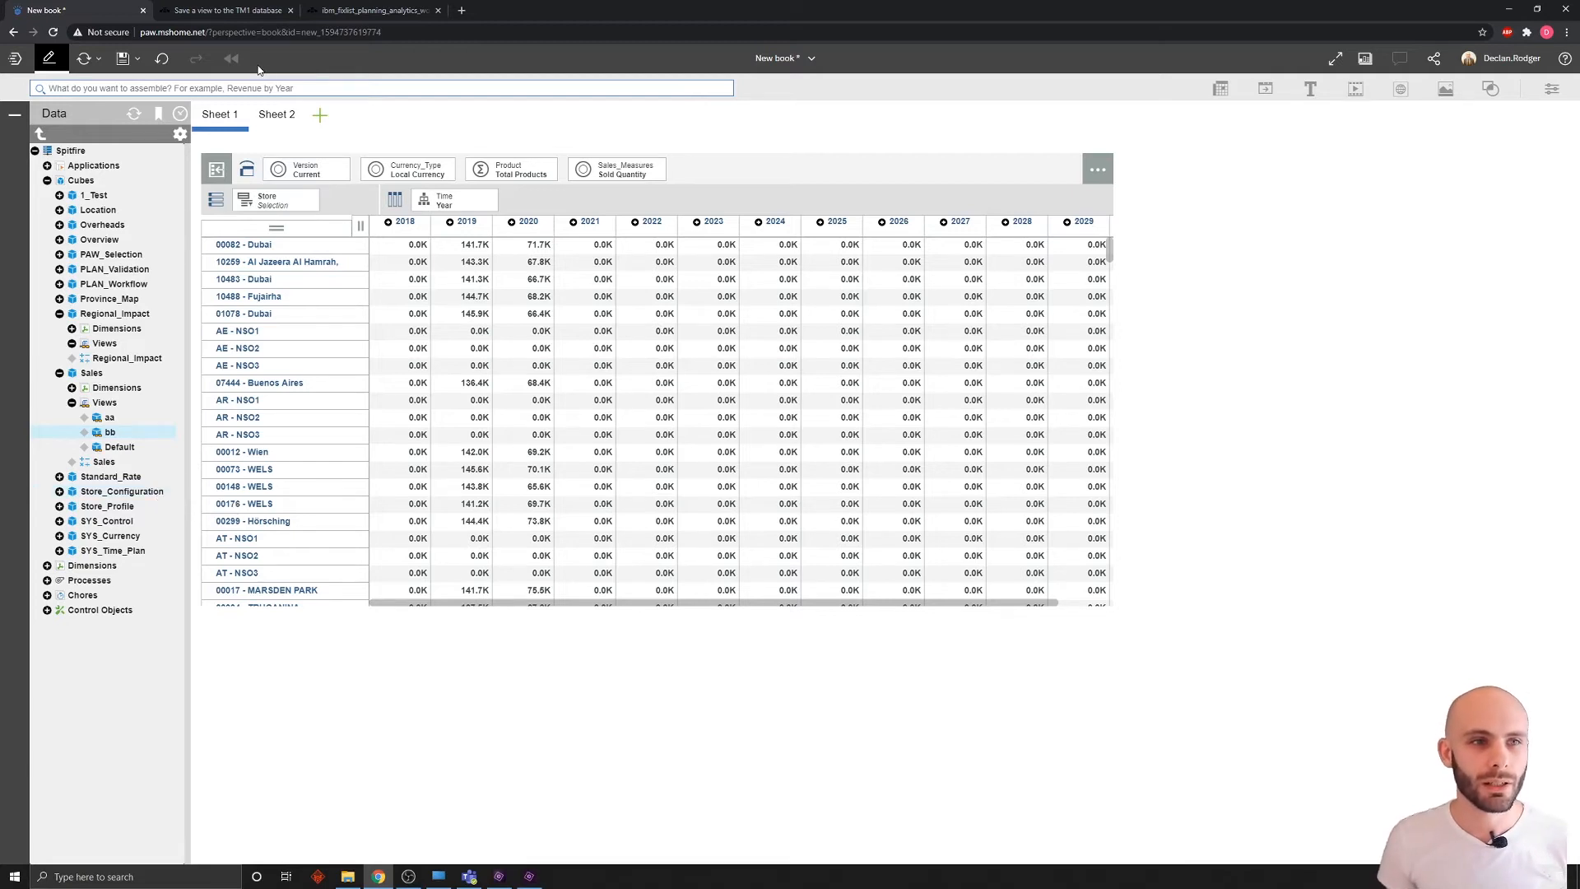
click(229, 13)
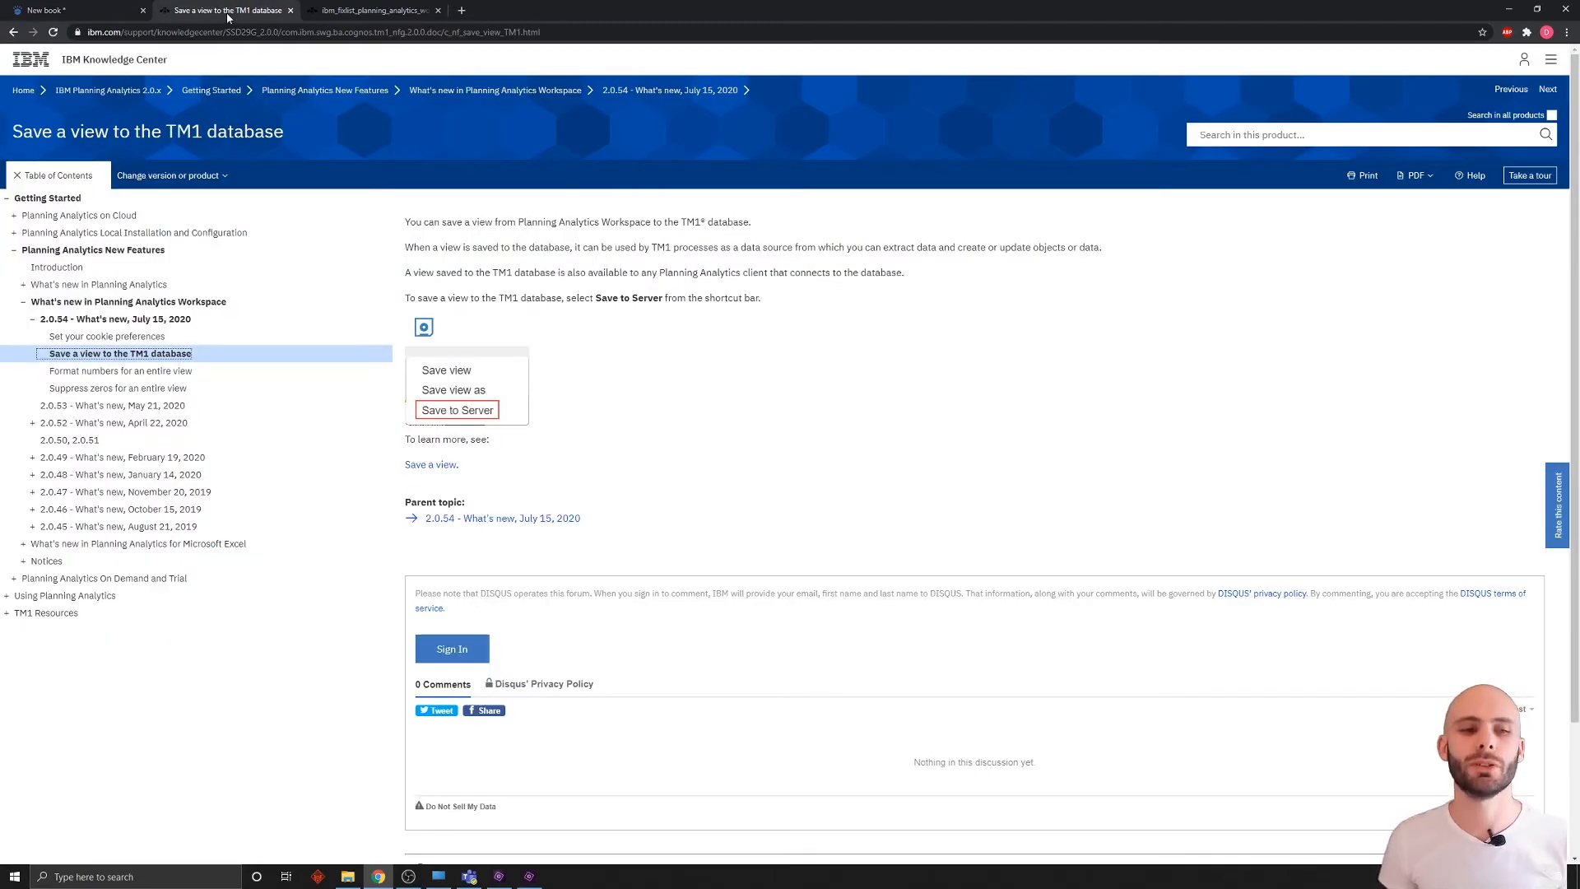
Step: Open the 'Set your cookie preferences' topic from the Knowledge Center contents
click(136, 338)
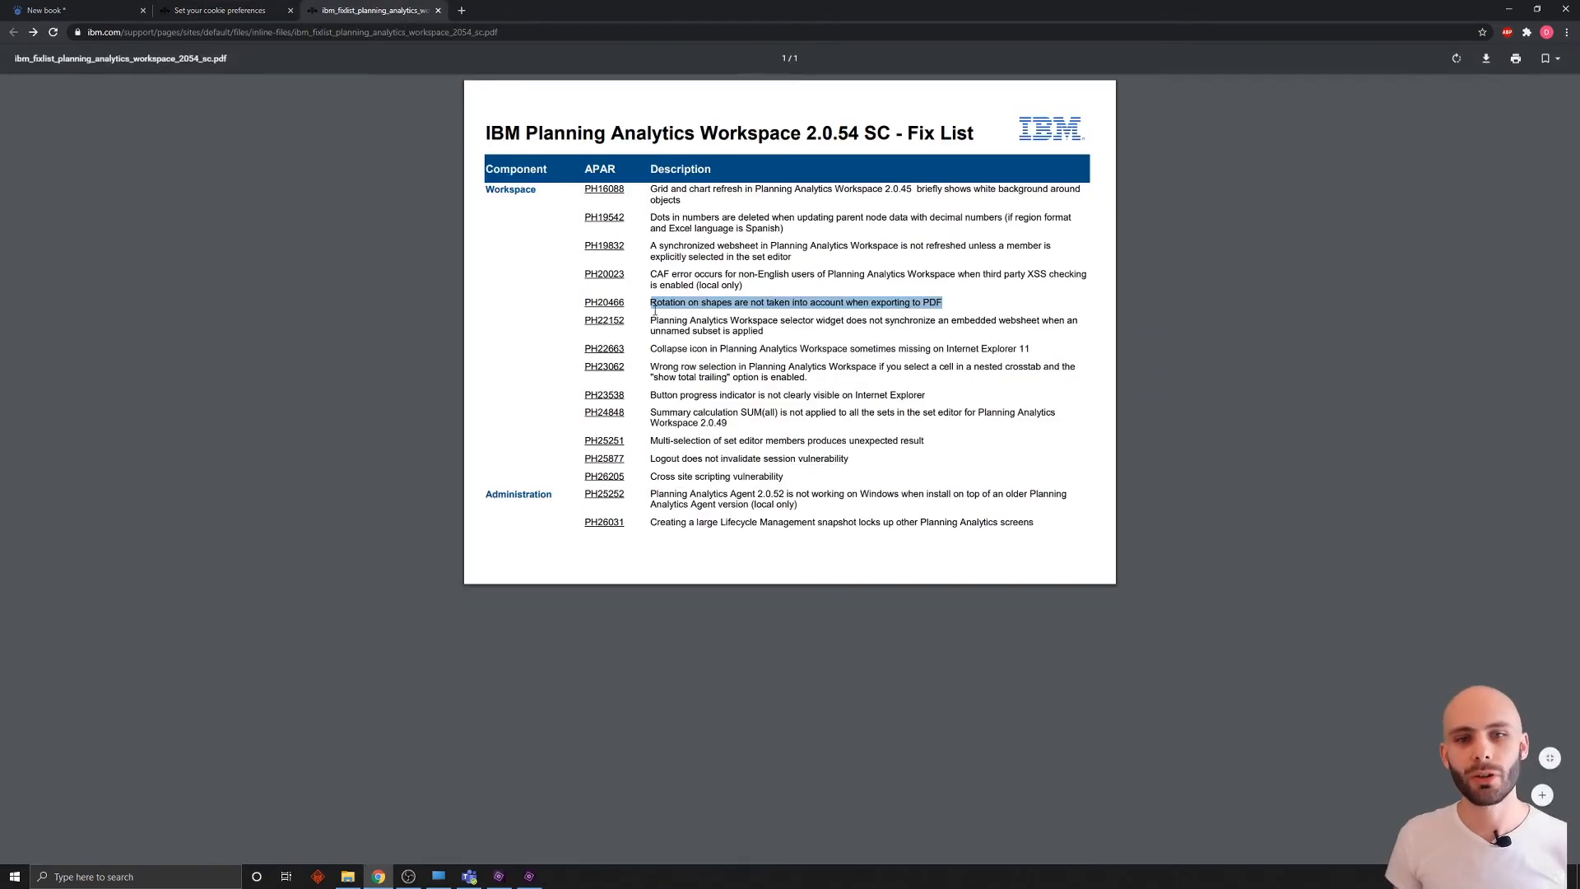
Step: Highlight the 'Rotation on shapes' fix-list line, then open the empty Sheet 2 in New book
click(791, 411)
drag(946, 305, 652, 299)
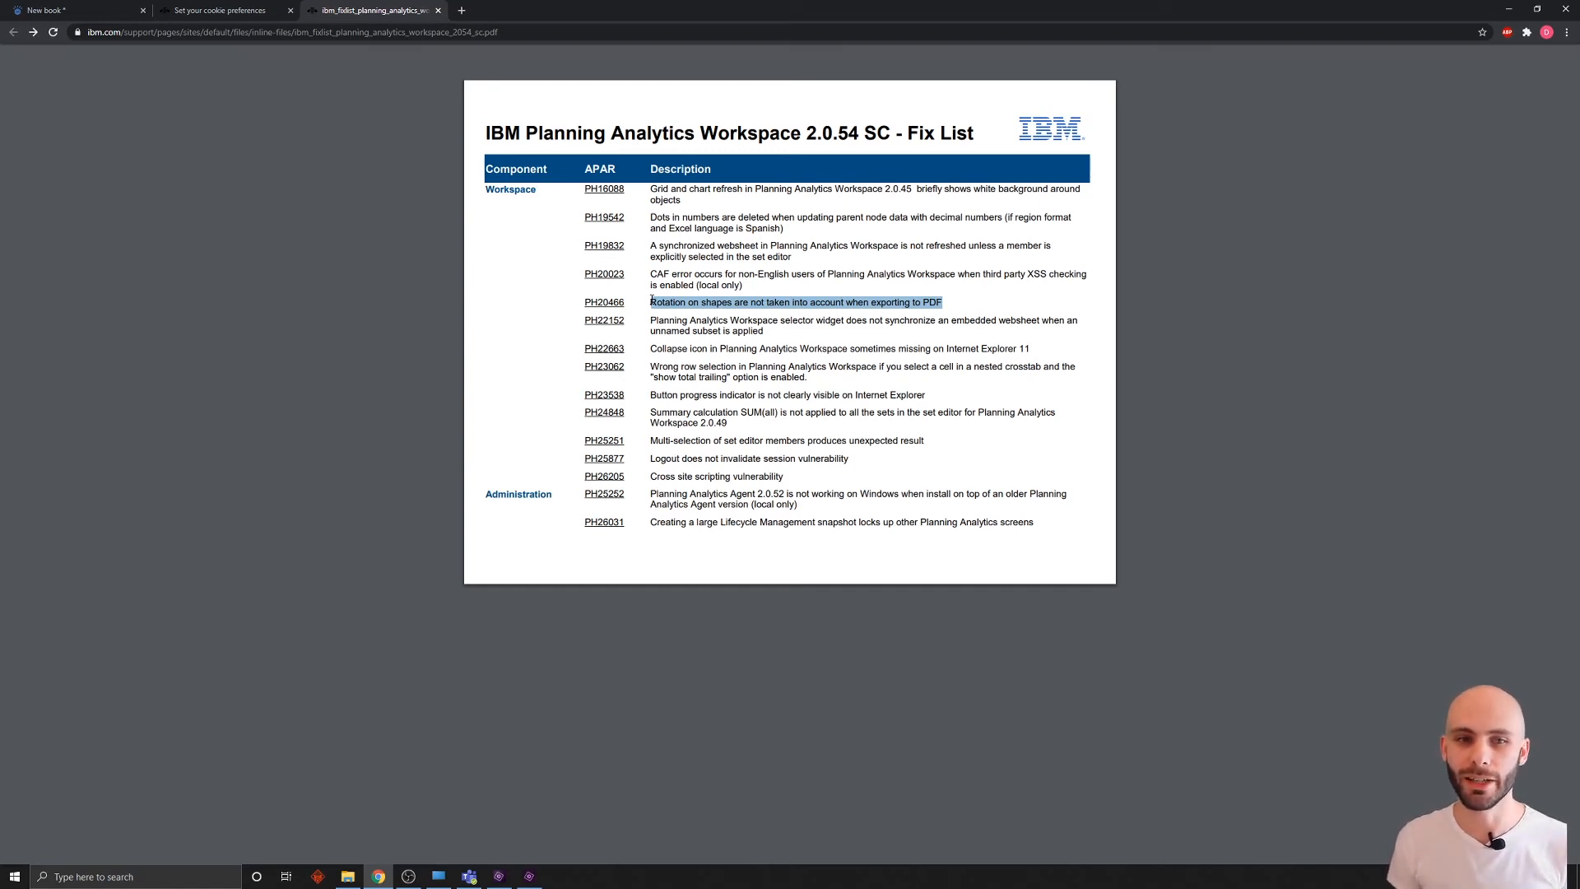
click(83, 10)
click(271, 114)
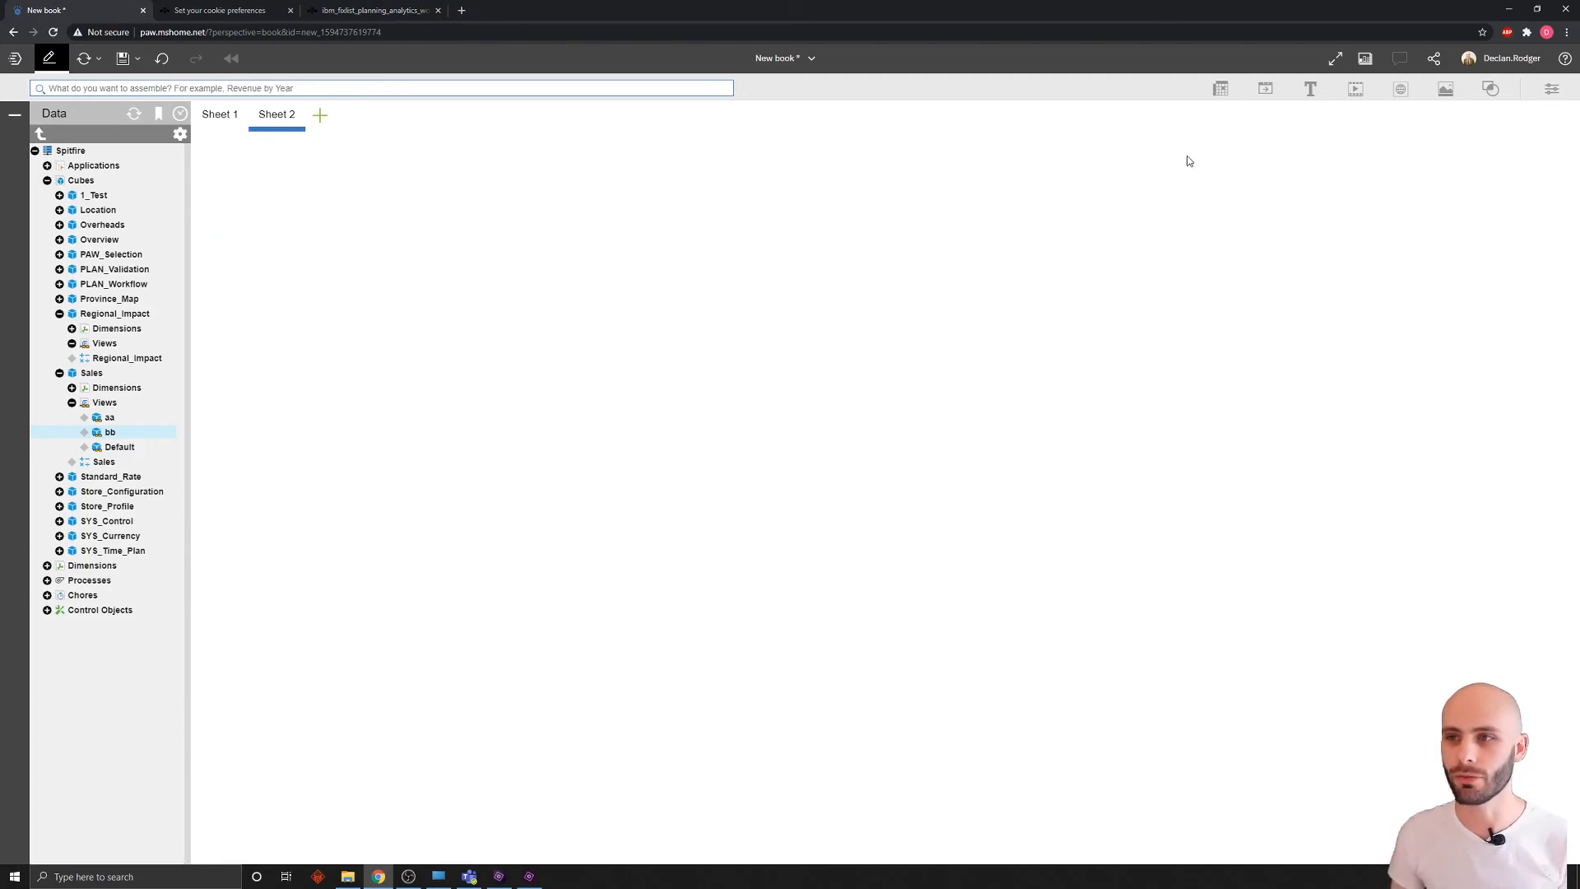
Step: Insert a right arrow from Shapes onto Sheet 2 and rotate the green arrow to point left
click(1490, 89)
drag(1401, 269, 576, 353)
click(795, 370)
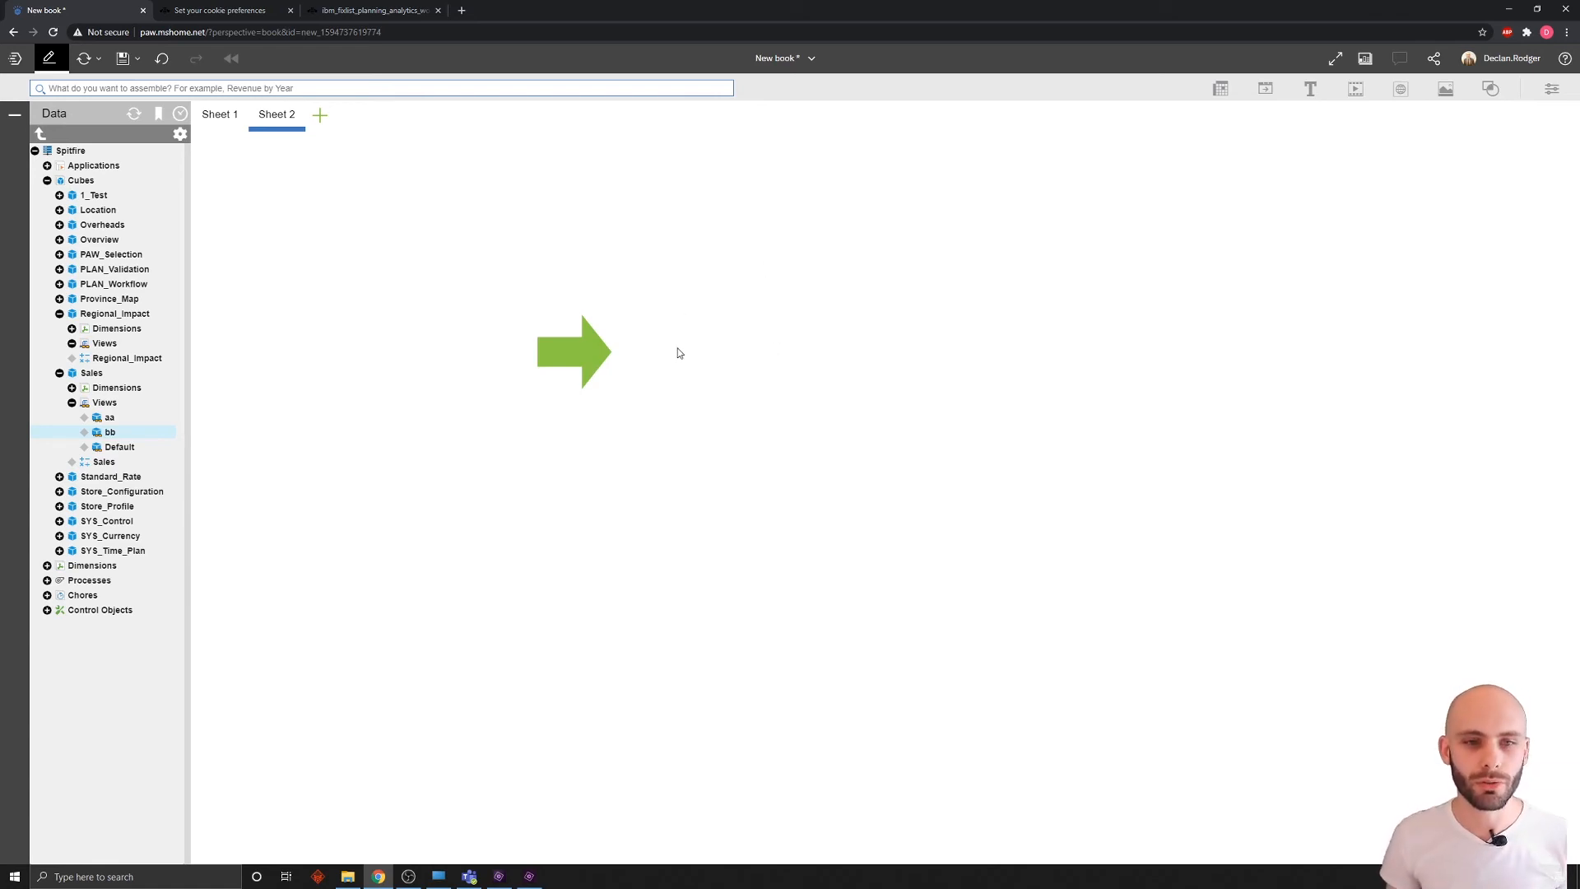
click(568, 362)
drag(540, 394, 704, 225)
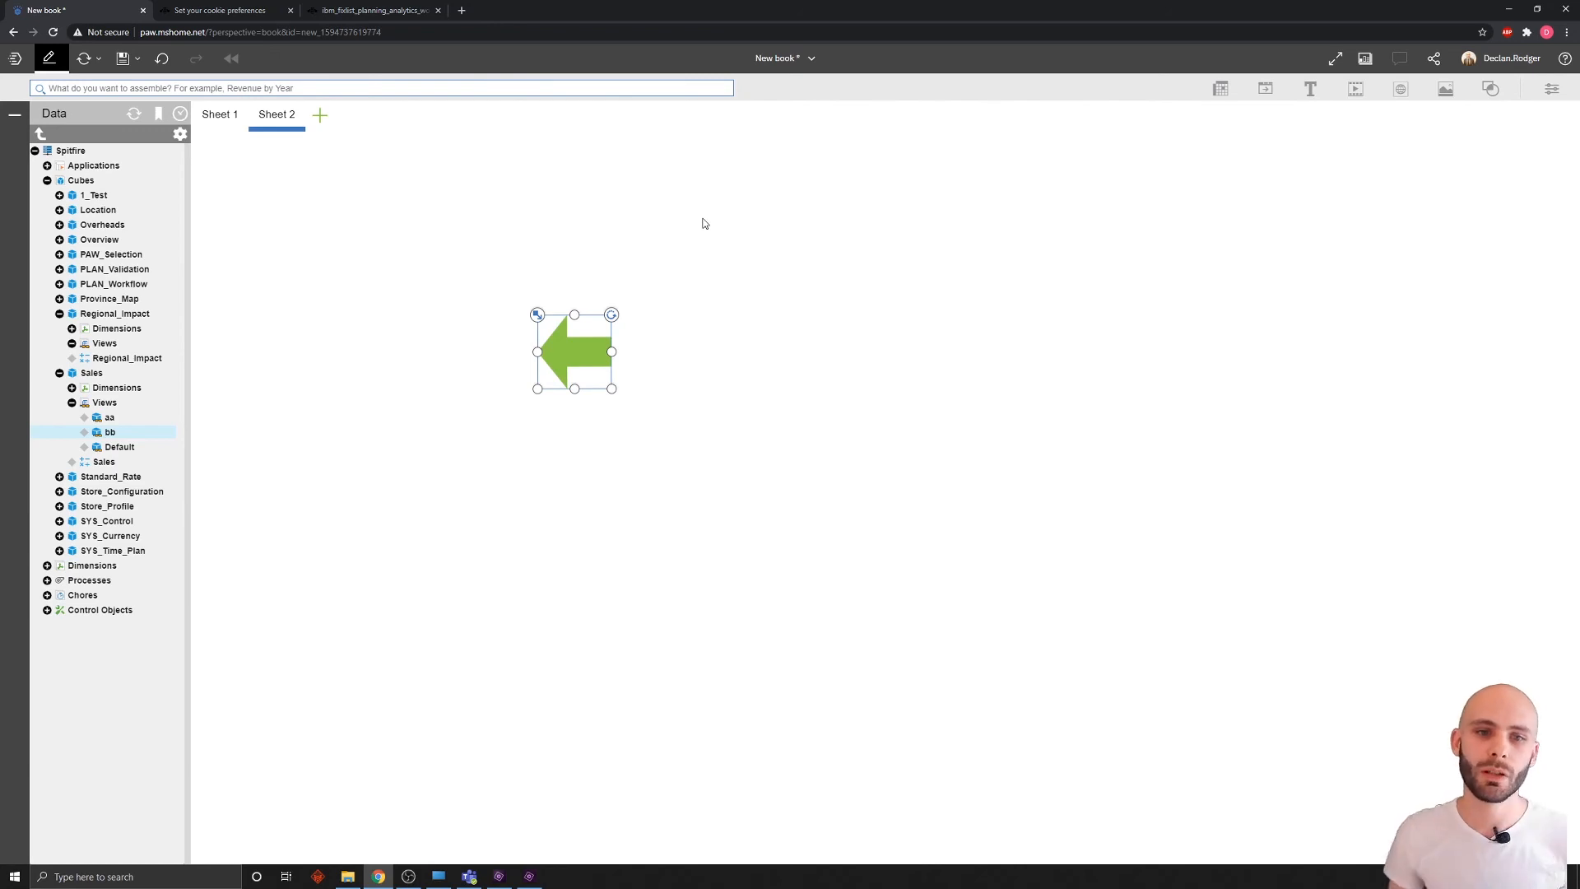
click(759, 282)
click(1434, 58)
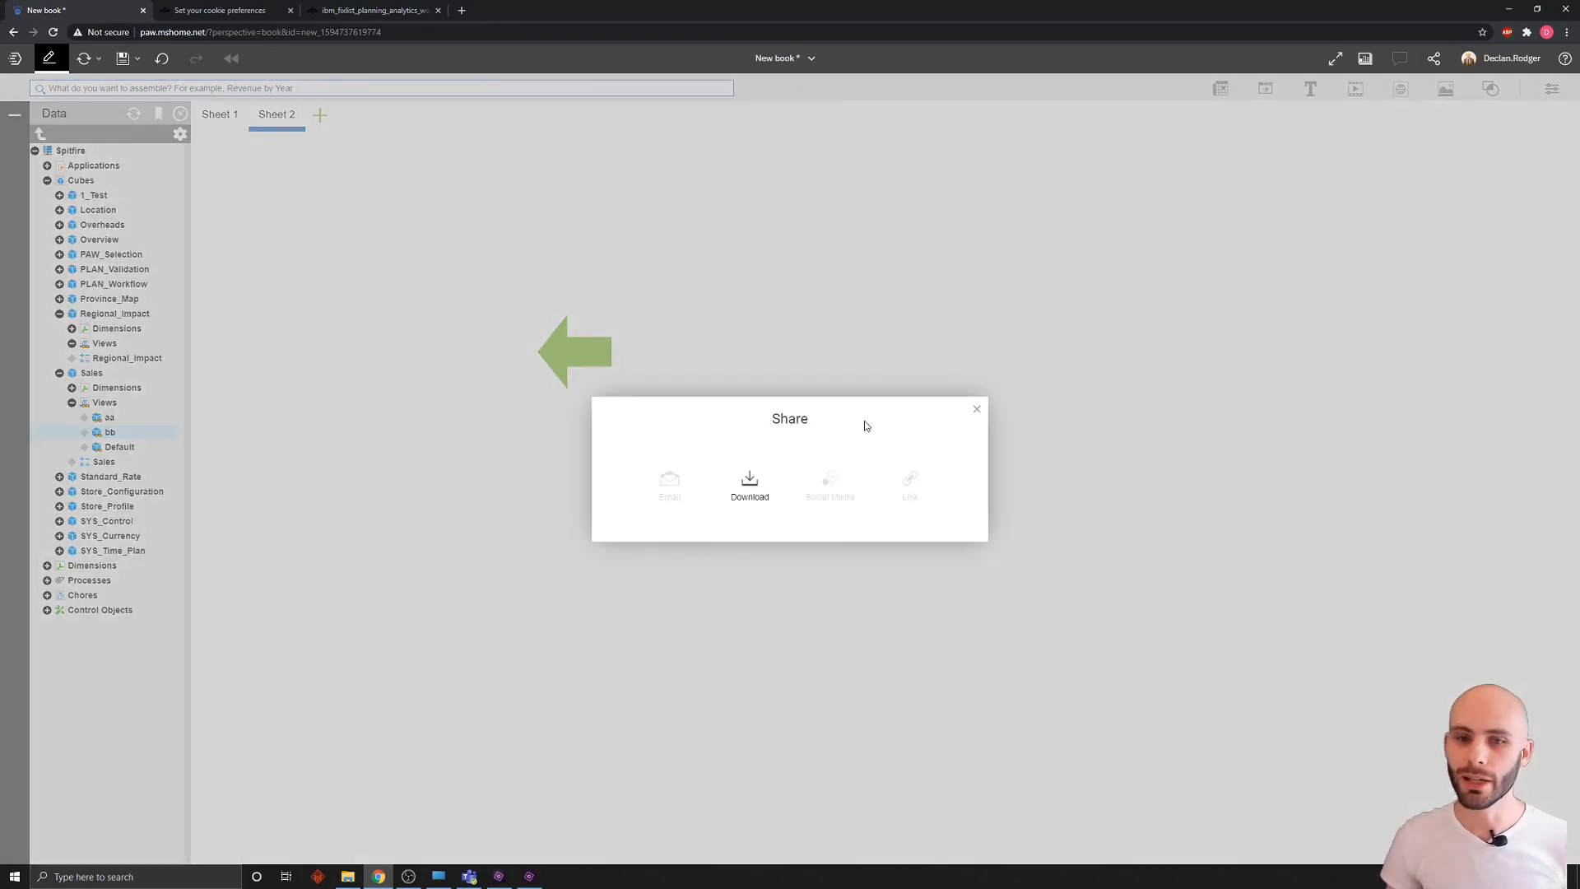
click(750, 484)
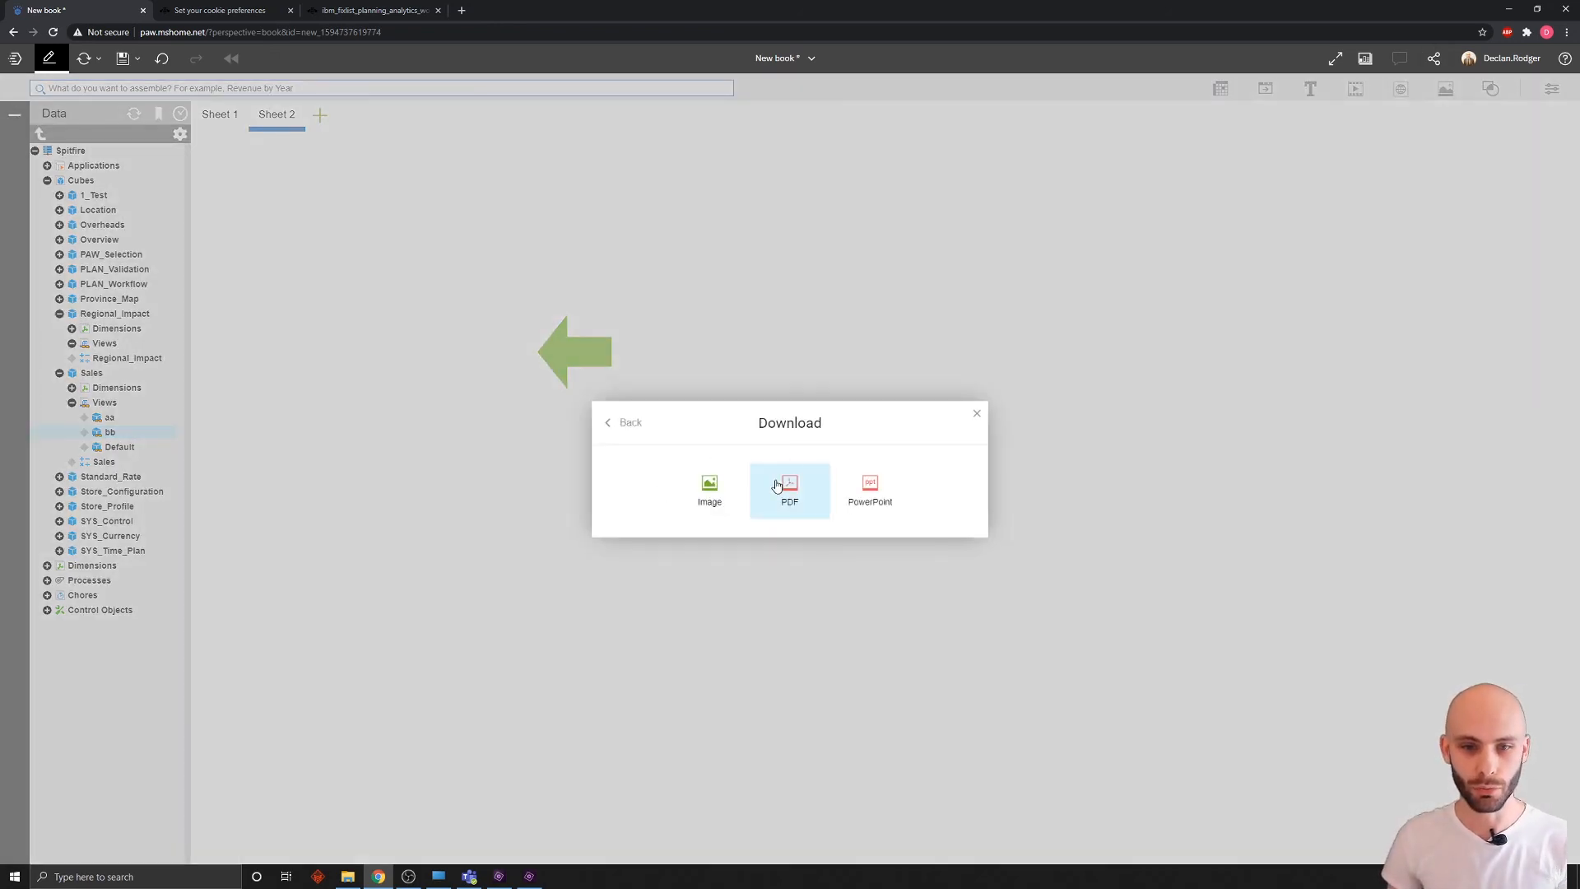
click(977, 418)
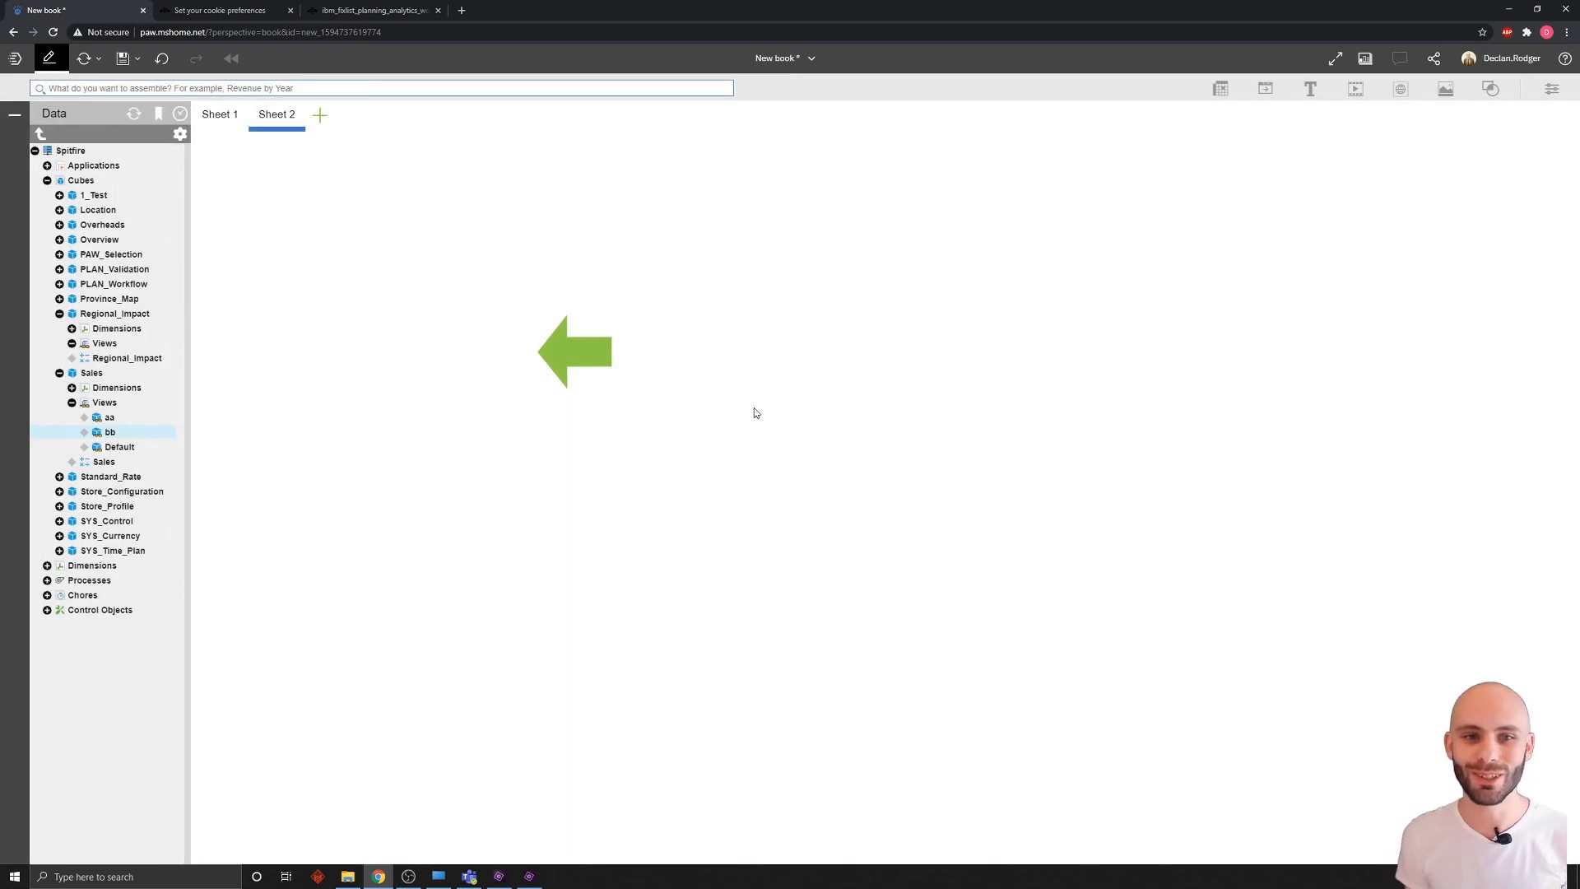